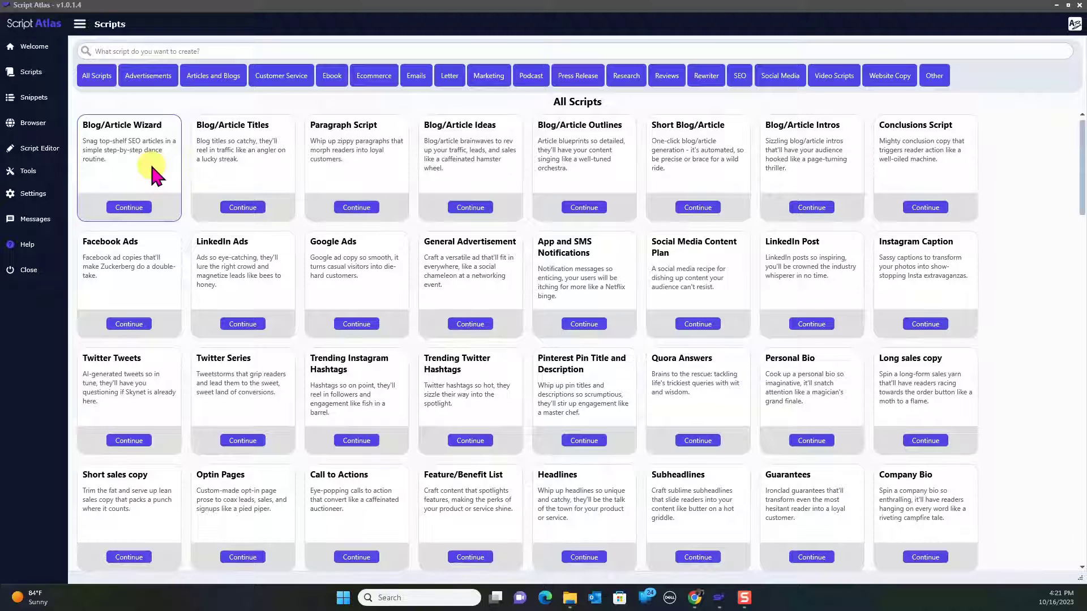
# Step: Open the Blog/Article Wizard and generate the keyword prompt for the topic "productivity for youtubers"
pyautogui.click(135, 208)
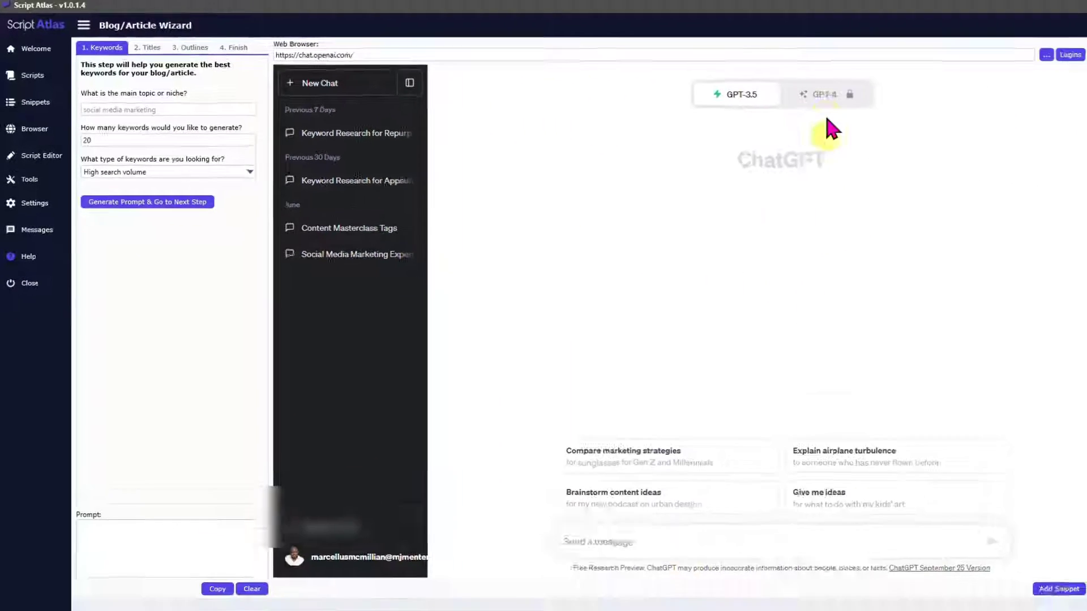
pyautogui.moveTo(786, 95)
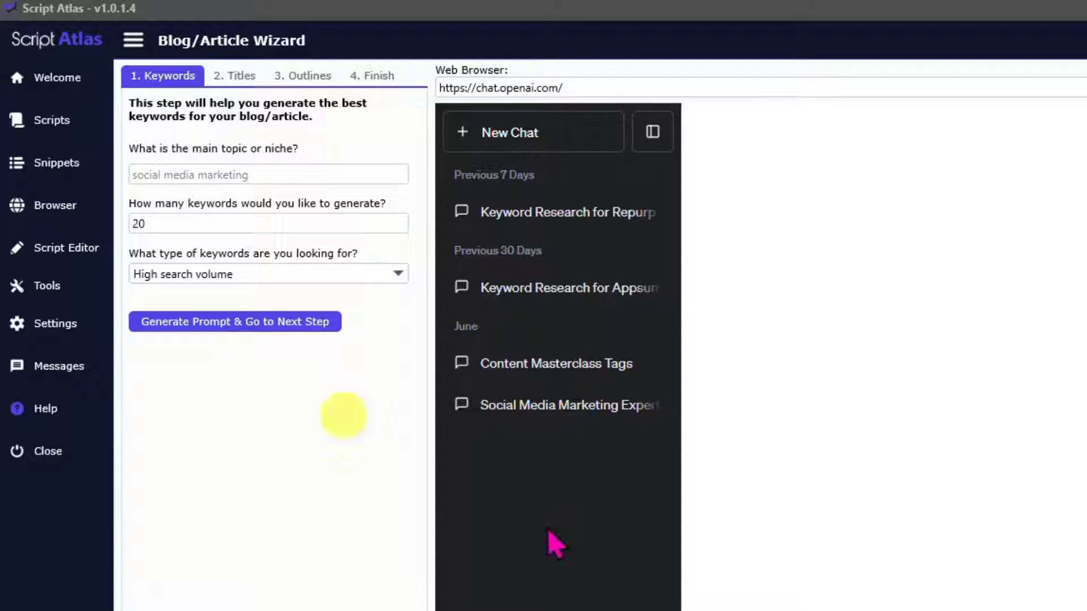
pyautogui.click(213, 175)
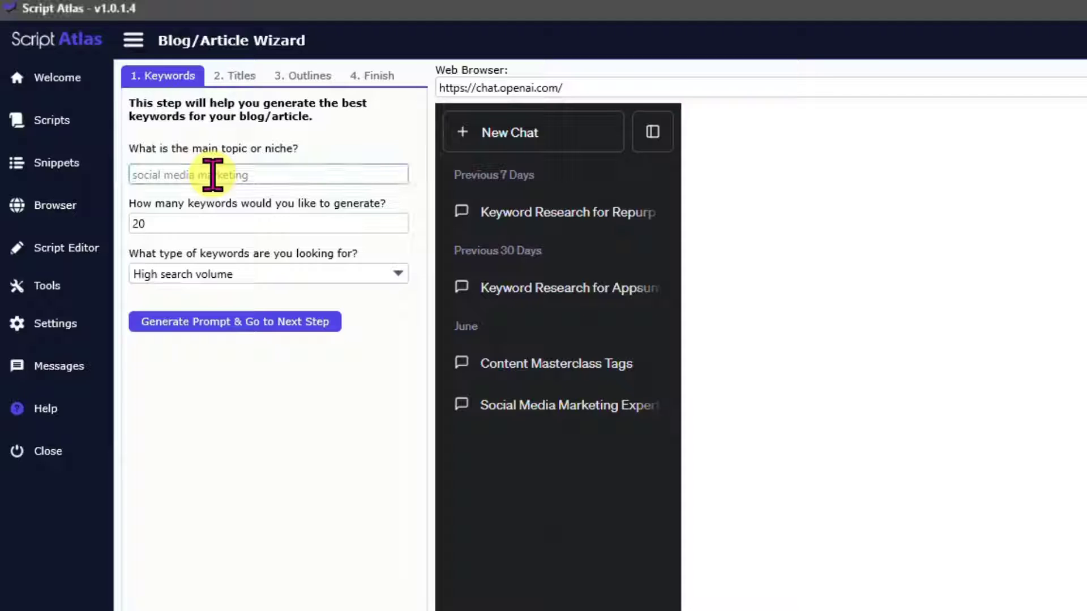
pyautogui.write('productivity for youtubers')
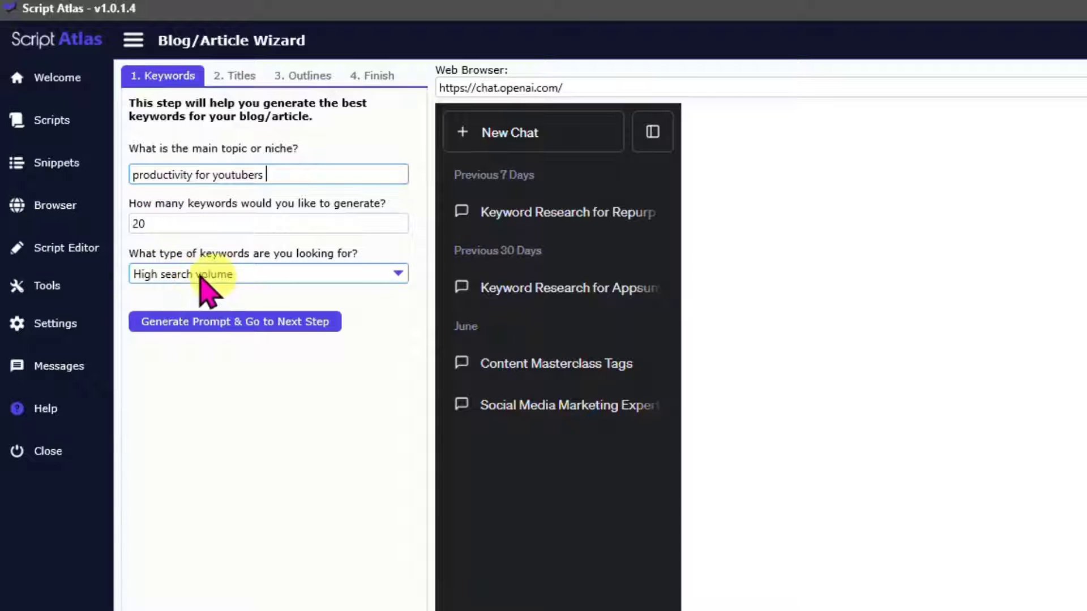
pyautogui.click(275, 323)
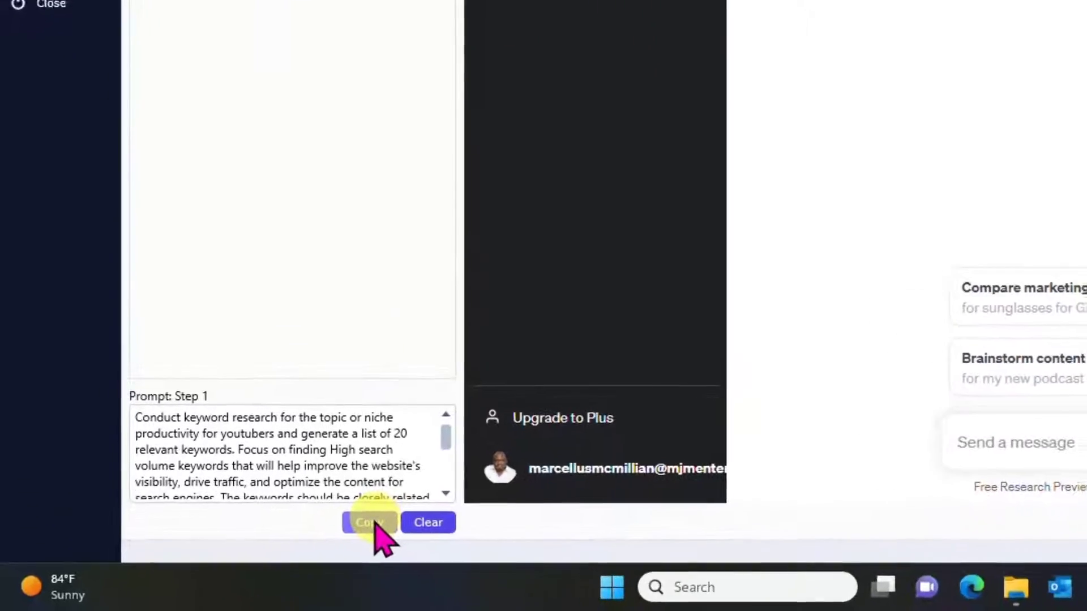
# Step: Copy the generated keyword research prompt into a new ChatGPT message and send it
pyautogui.click(209, 562)
pyautogui.click(1078, 443)
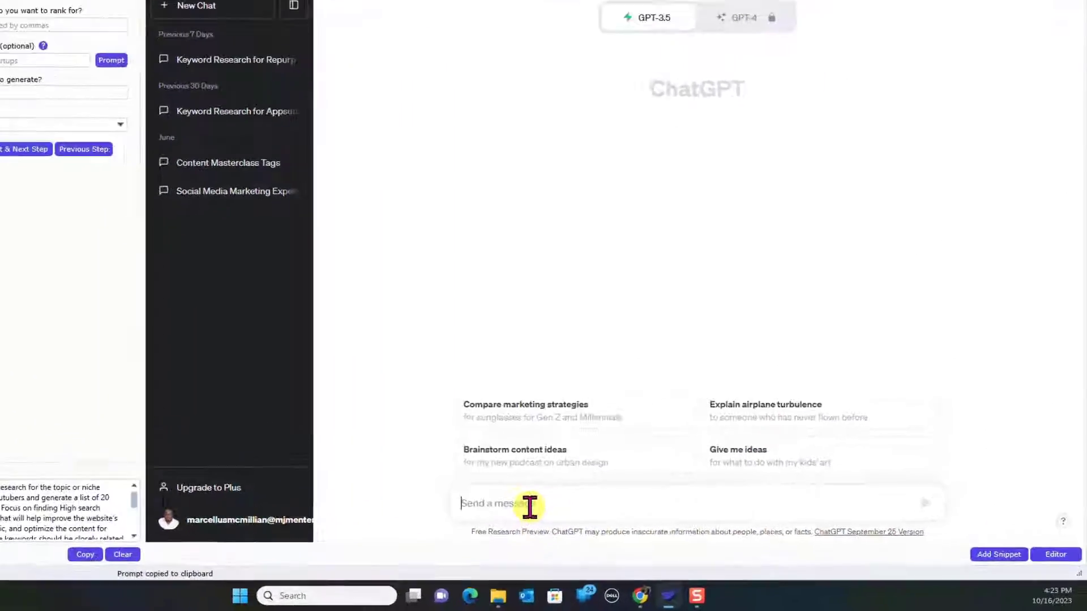
pyautogui.hotkey('ctrl', 'v')
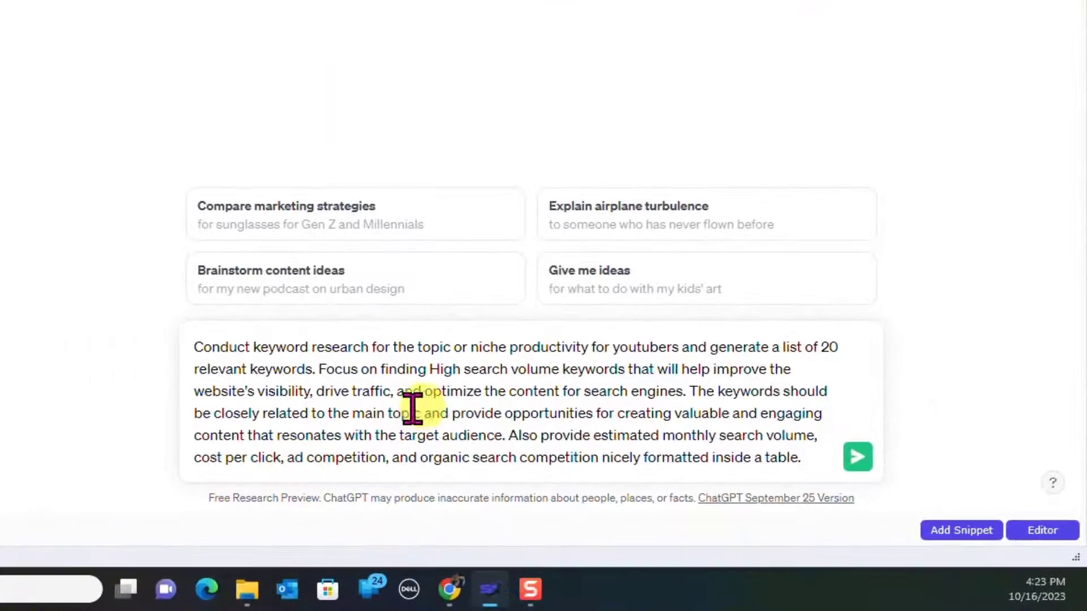
pyautogui.click(856, 458)
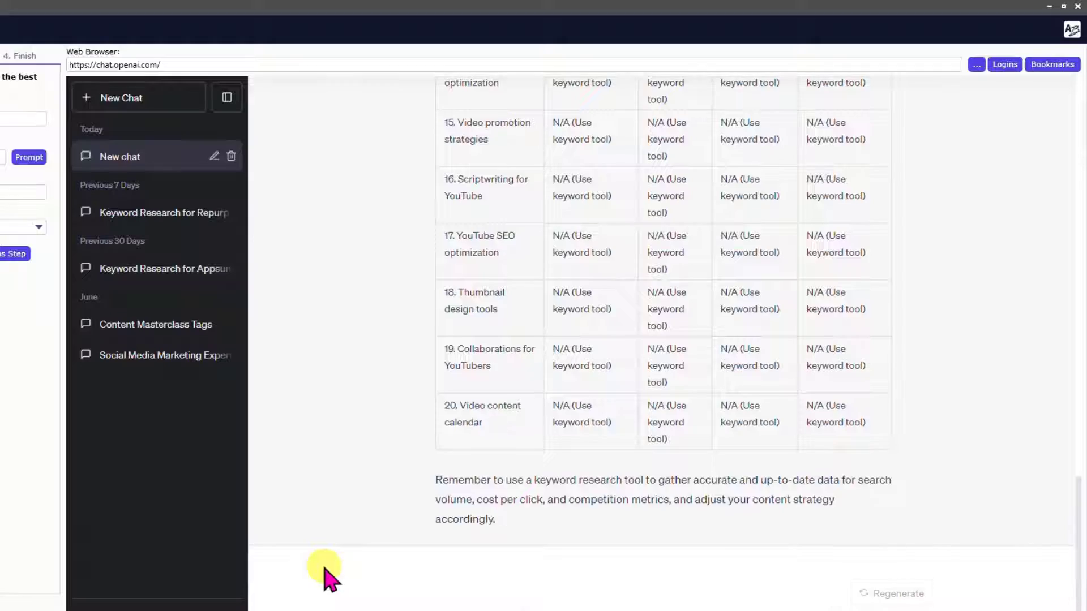
# Step: Copy "Content planning for YouTube" from the ChatGPT keyword table into the wizard's keywords to rank for, followed by a comma
pyautogui.scroll(10, 326, 577)
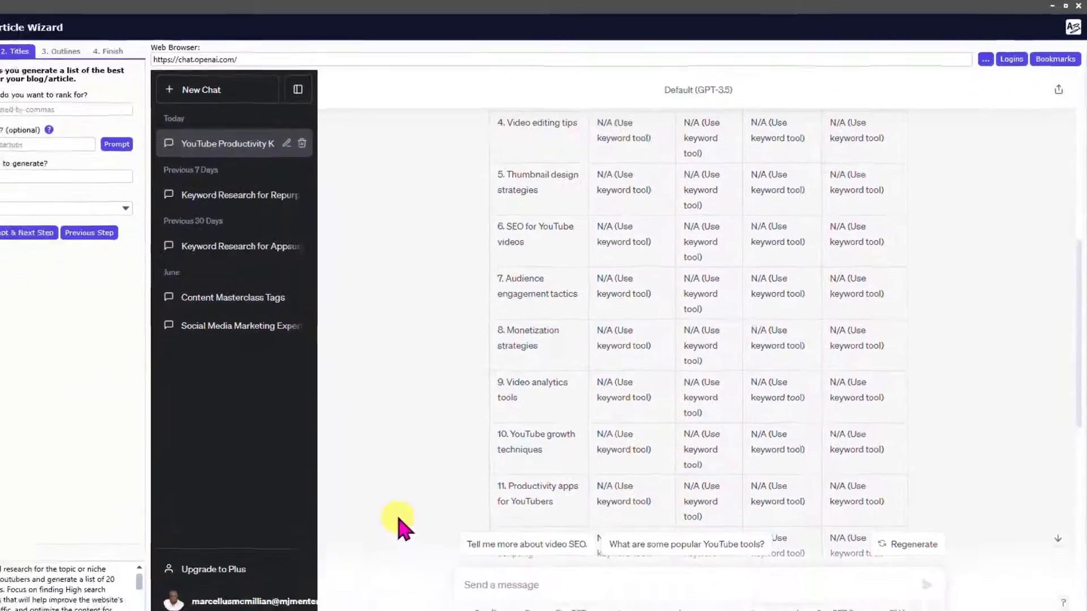
pyautogui.scroll(5, 403, 526)
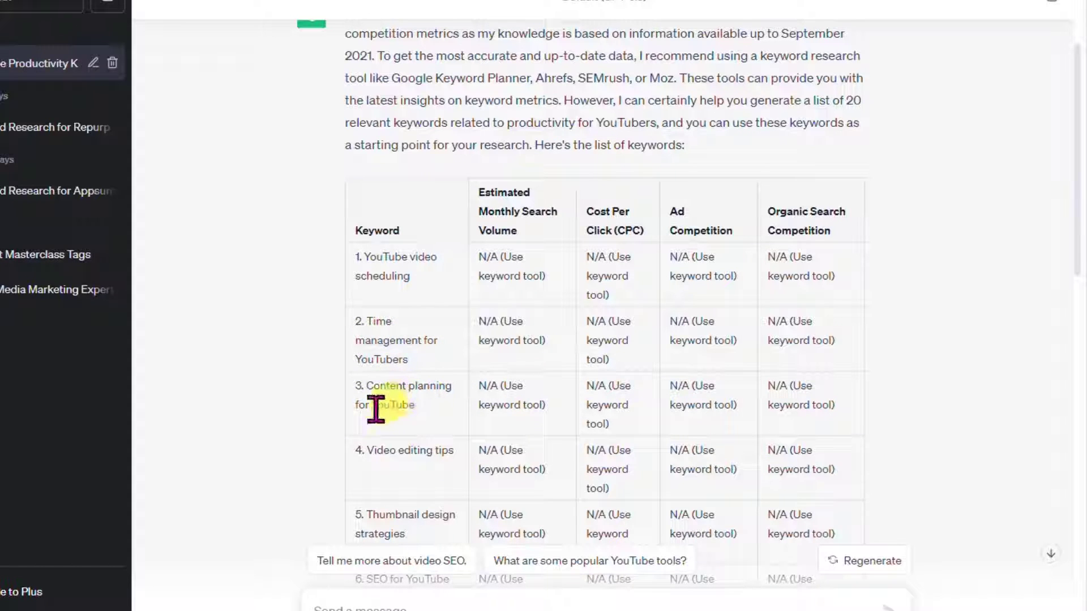
pyautogui.moveTo(364, 384); pyautogui.dragTo(414, 404)
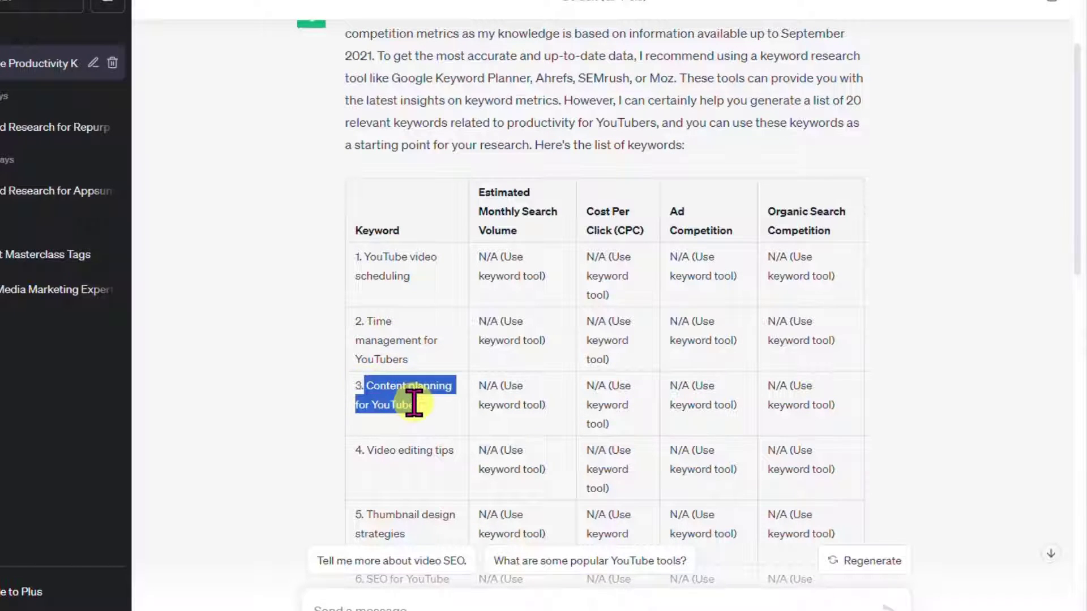
pyautogui.rightClick(399, 403)
pyautogui.click(430, 409)
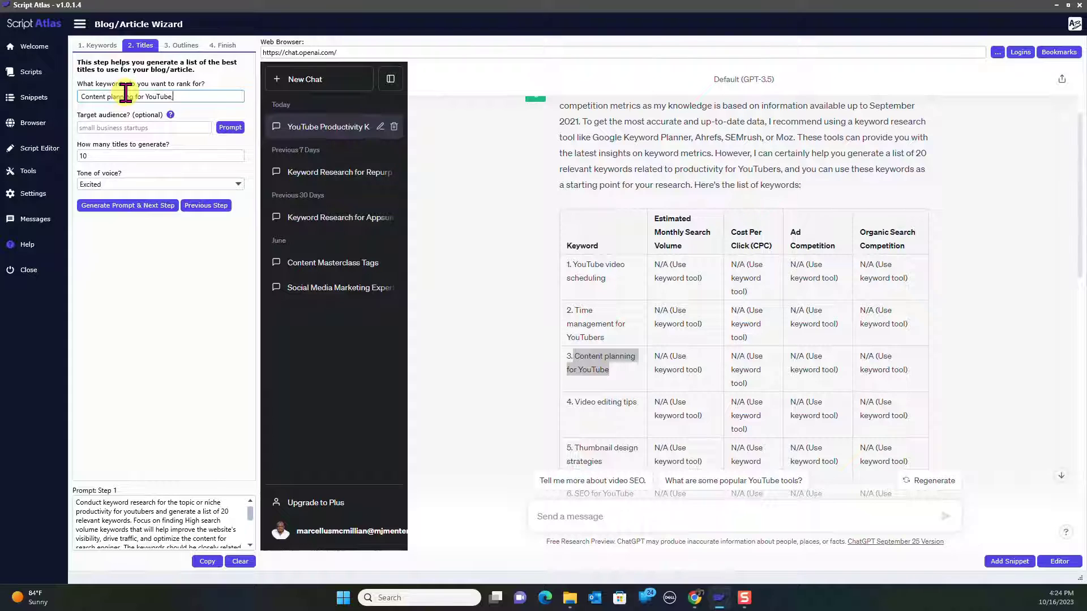
pyautogui.write(',')
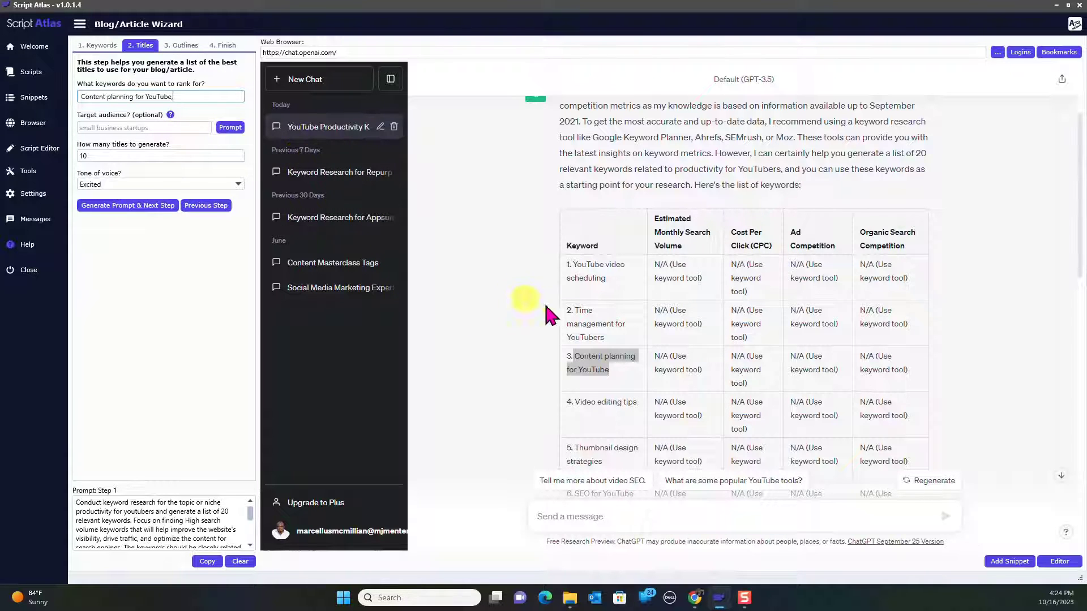
# Step: Add "YouTube growth techniques" from the ChatGPT keyword table to the keywords to rank for, followed by a comma
pyautogui.scroll(-3, 546, 307)
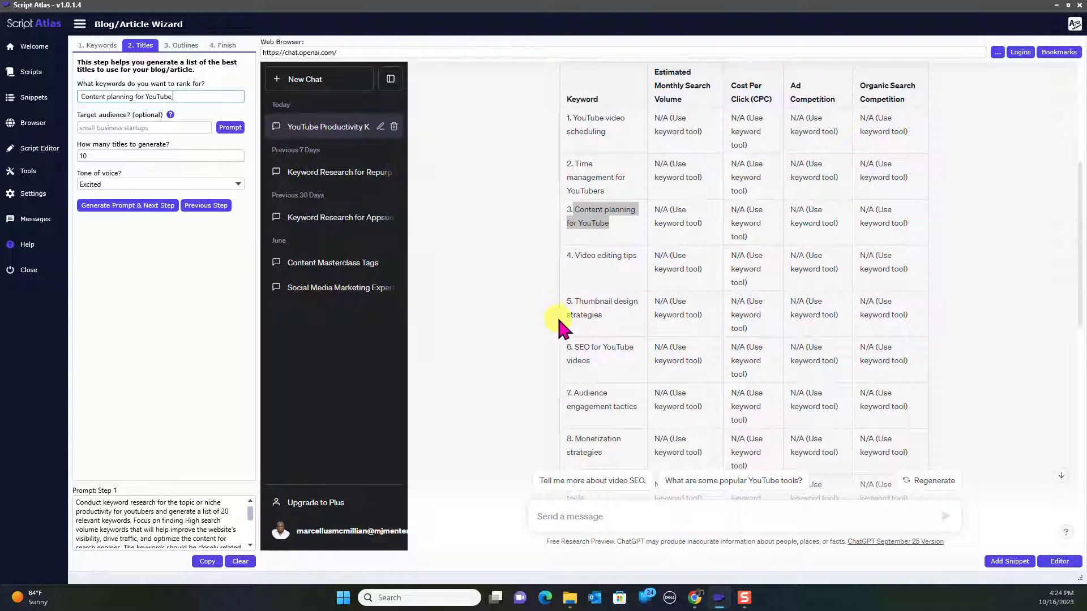
pyautogui.scroll(-3, 557, 315)
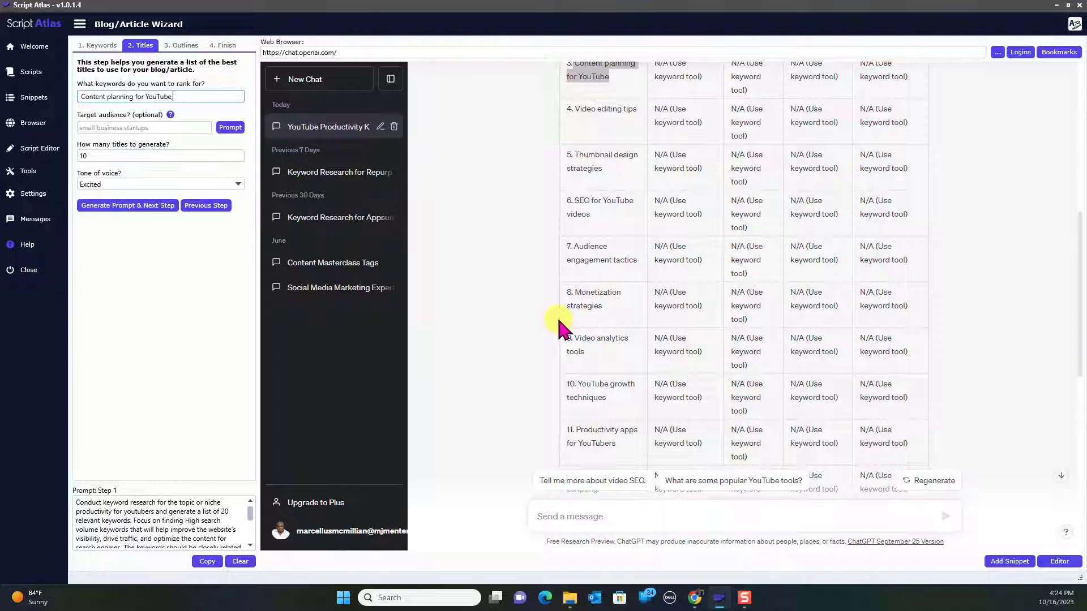
pyautogui.scroll(-2, 552, 309)
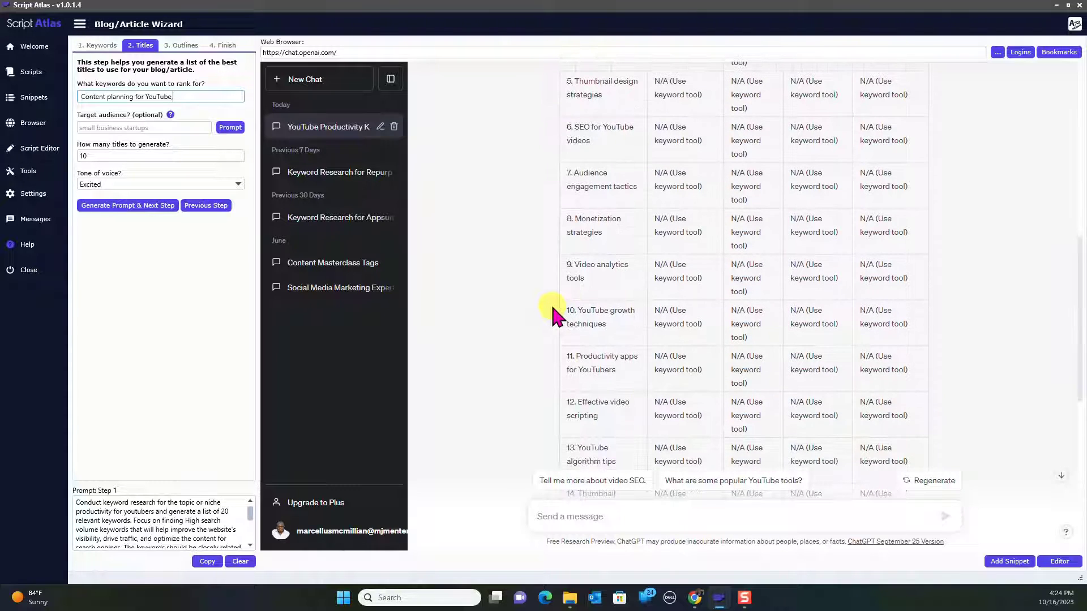
pyautogui.moveTo(577, 310); pyautogui.dragTo(625, 327)
pyautogui.rightClick(625, 327)
pyautogui.click(644, 343)
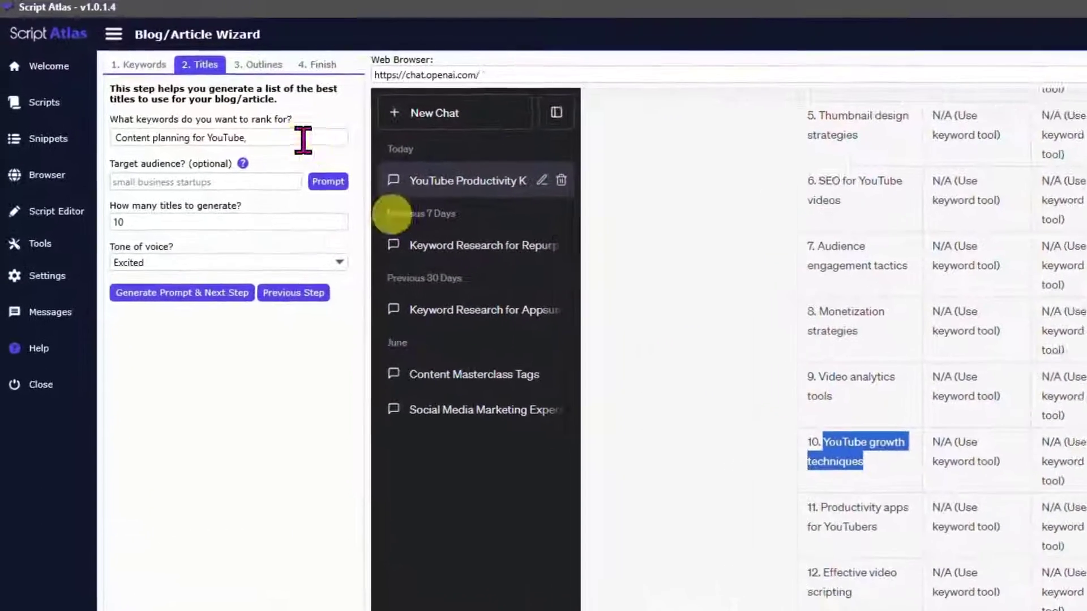
pyautogui.click(204, 102)
pyautogui.hotkey('ctrl', 'v')
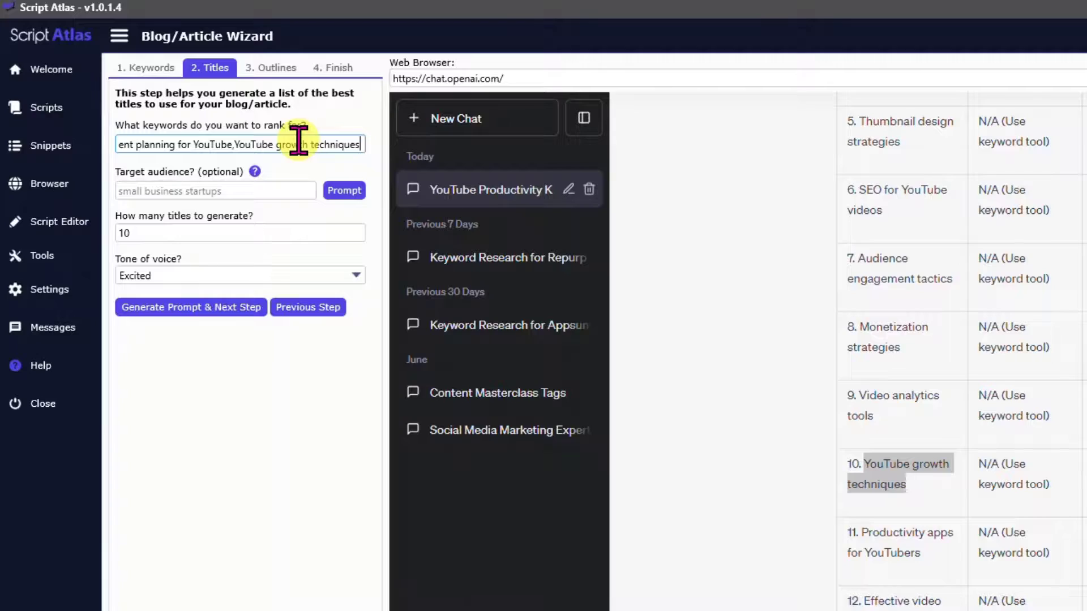
pyautogui.write(',')
# Step: Add "YouTube algorithm tips" from row 13 of the keyword table to the keywords to rank for, followed by a comma
pyautogui.scroll(-3, 928, 461)
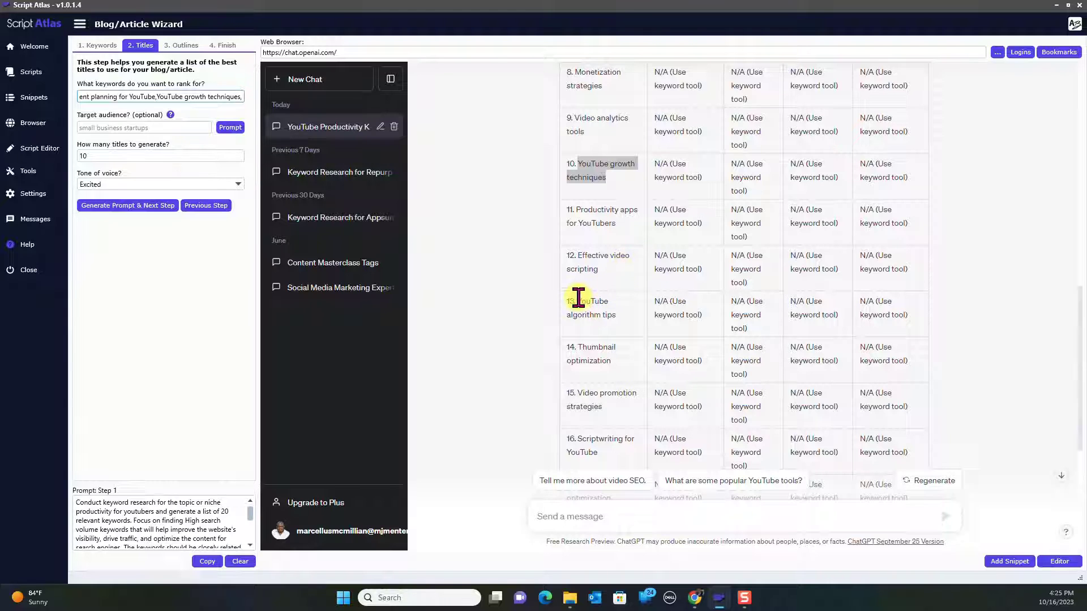
pyautogui.moveTo(578, 299); pyautogui.dragTo(626, 320)
pyautogui.rightClick(591, 309)
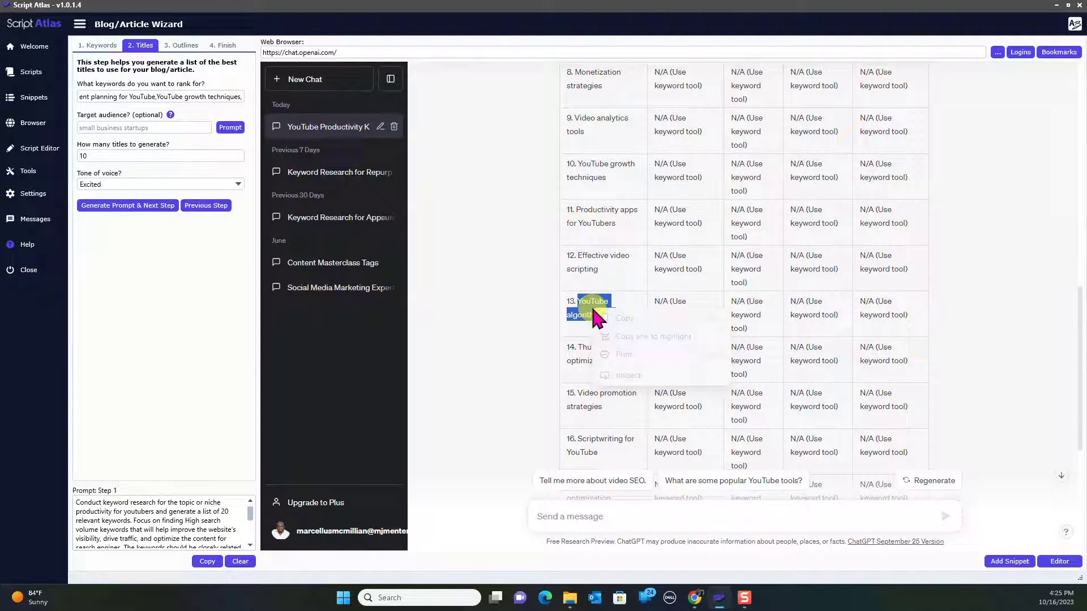
pyautogui.click(623, 320)
pyautogui.click(244, 97)
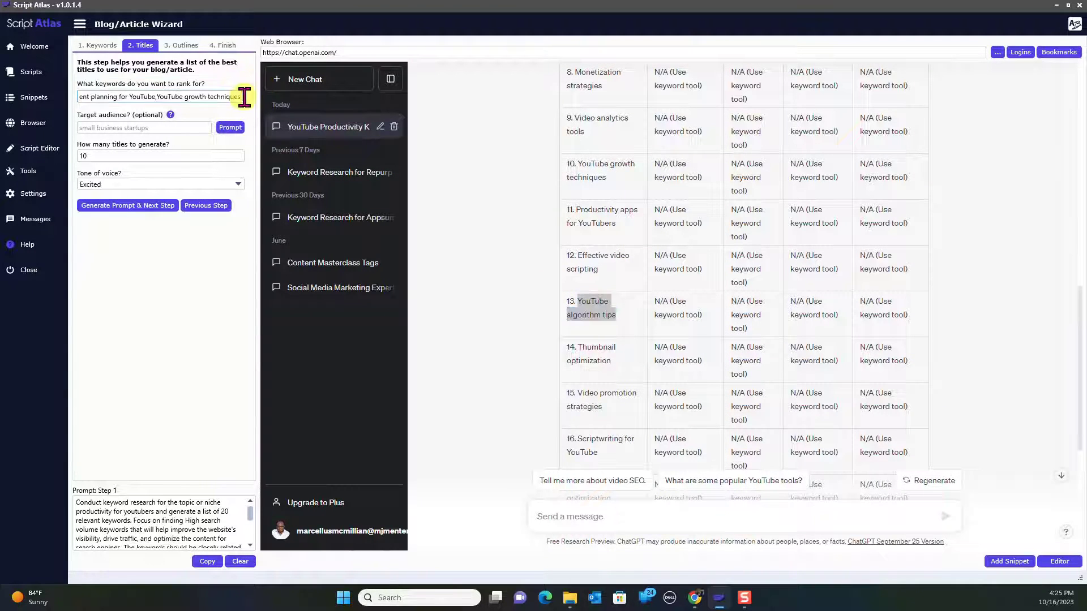
pyautogui.write(',')
pyautogui.hotkey('ctrl', 'v')
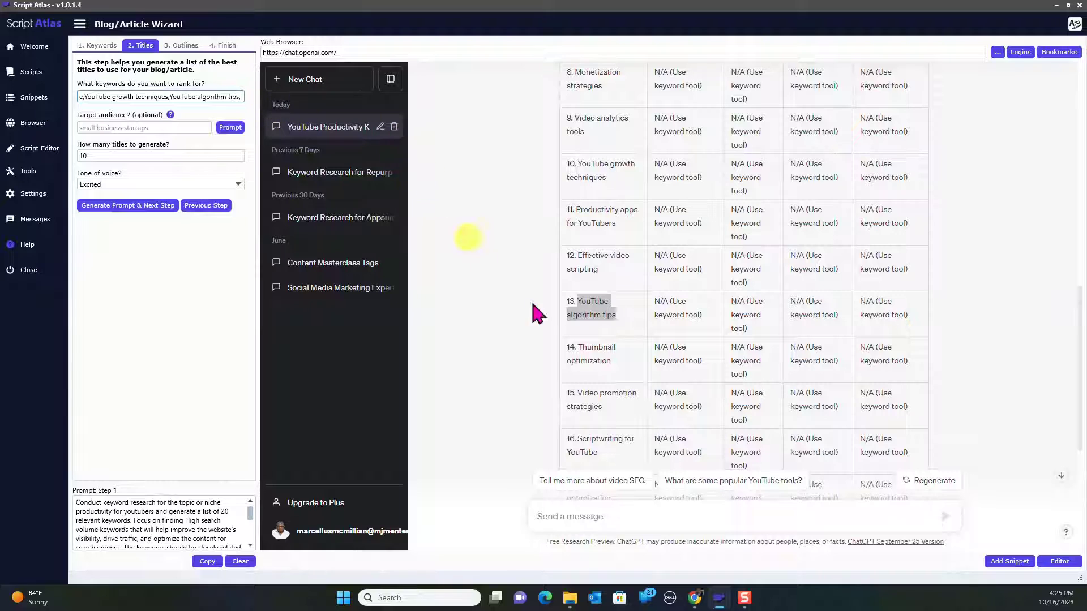
# Step: Add "Video content calendar" from row 20 of the keyword table to the keywords to rank for, followed by a comma
pyautogui.scroll(-2, 626, 313)
pyautogui.scroll(-1, 636, 311)
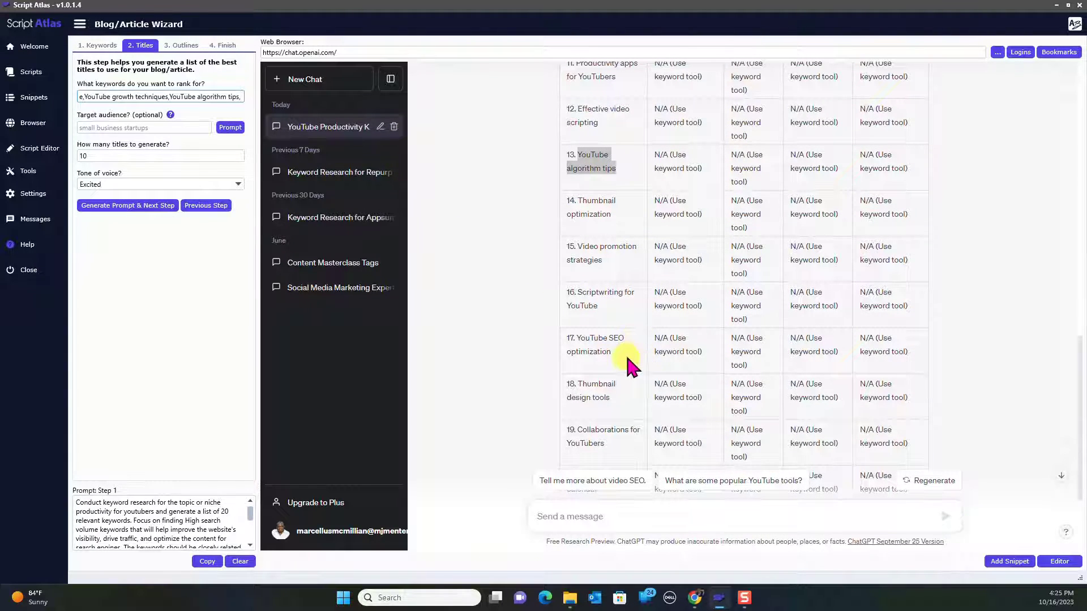
pyautogui.scroll(-1, 627, 351)
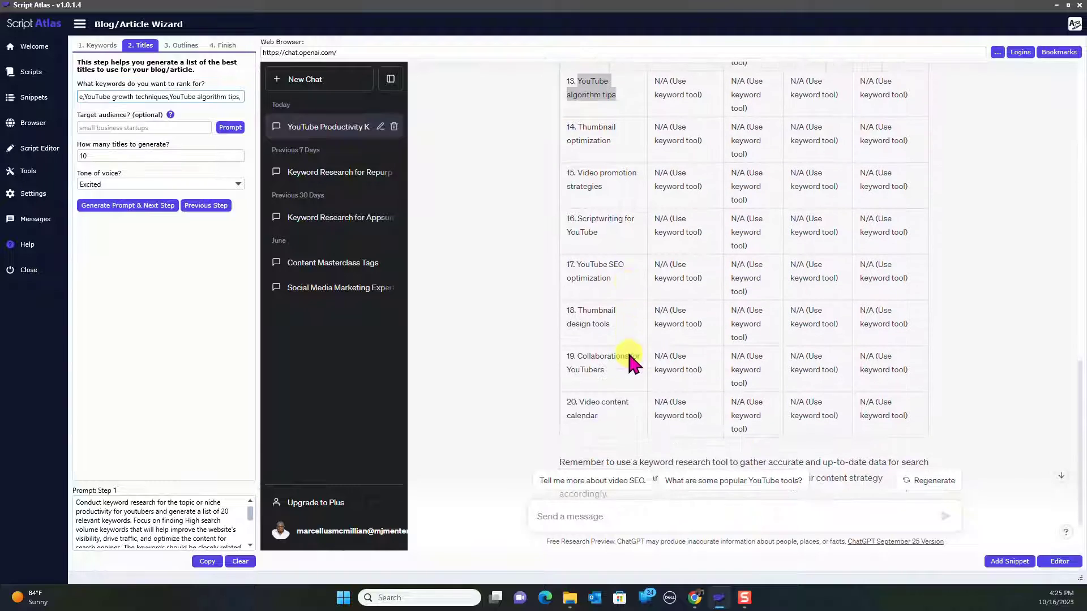
pyautogui.moveTo(578, 403); pyautogui.dragTo(623, 419)
pyautogui.rightClick(625, 422)
pyautogui.click(668, 443)
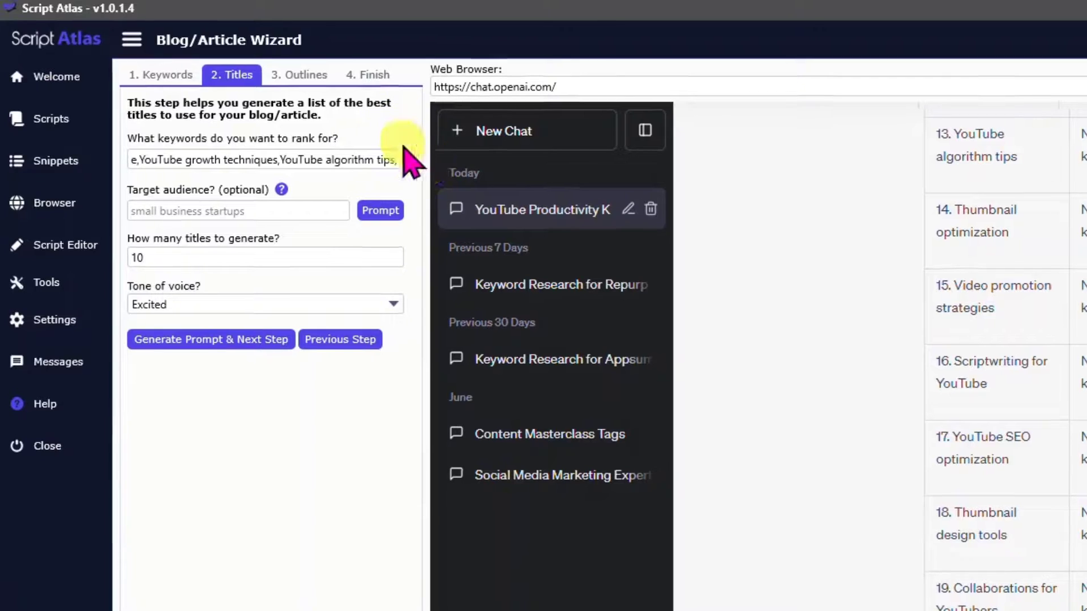
pyautogui.click(399, 160)
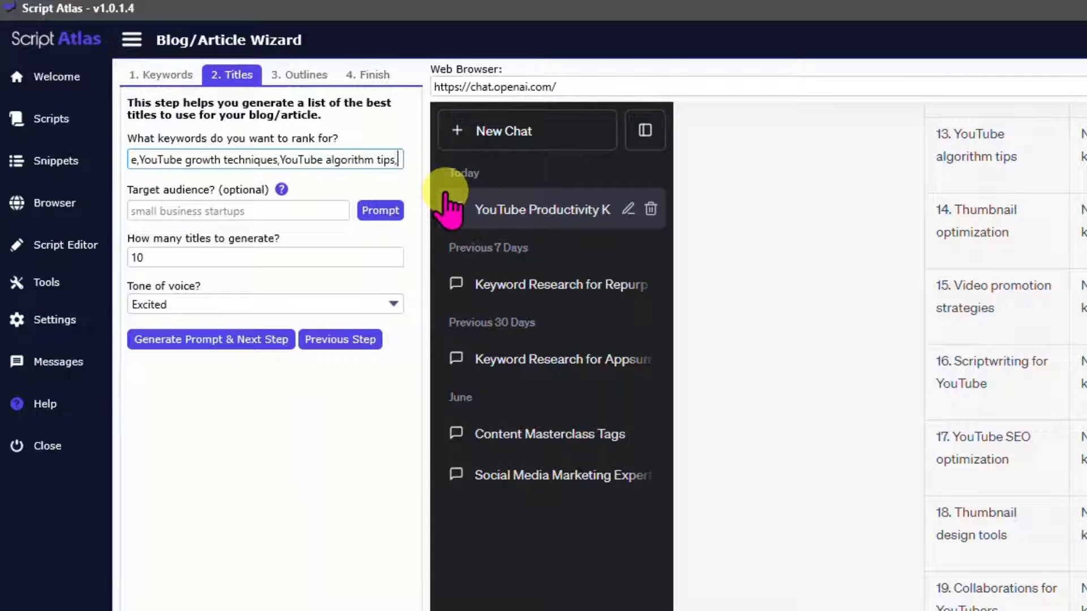
pyautogui.hotkey('ctrl', 'v')
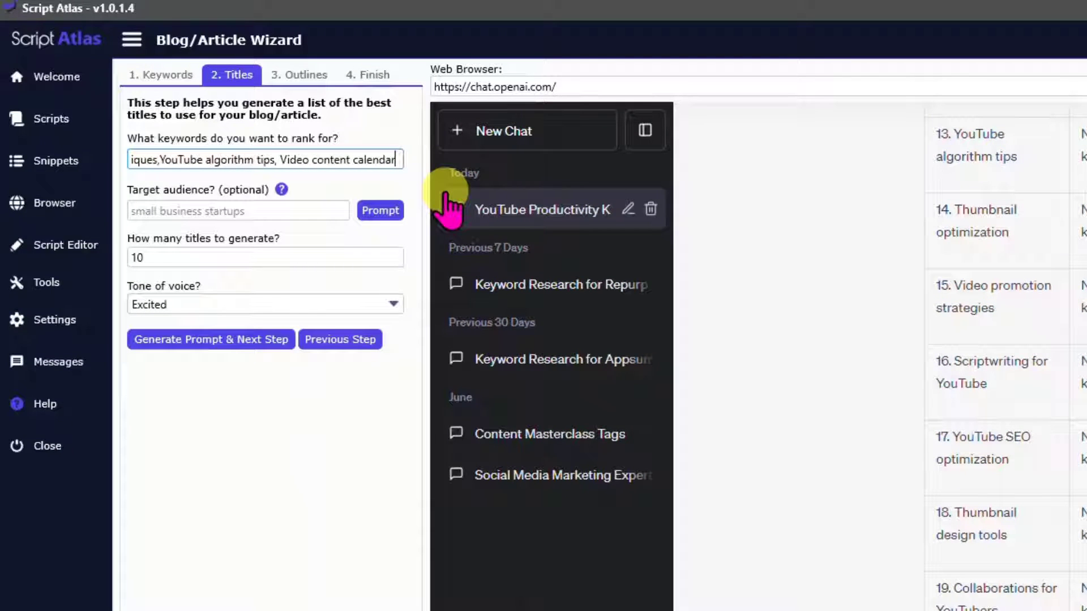
pyautogui.write(',')
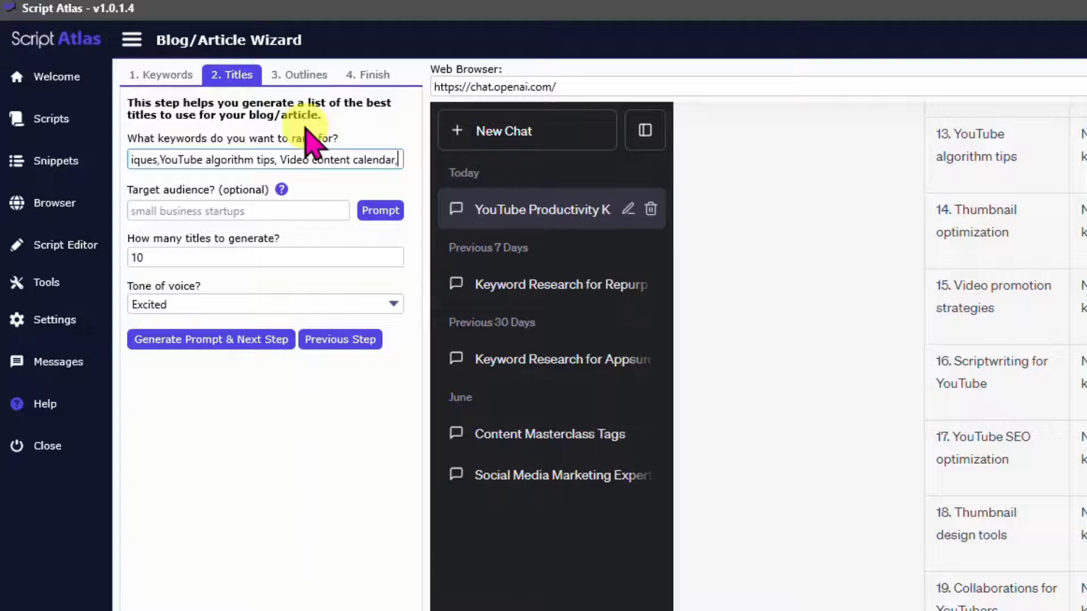
# Step: Set the target audience to "small youtube channels" and generate the titles prompt
pyautogui.click(247, 210)
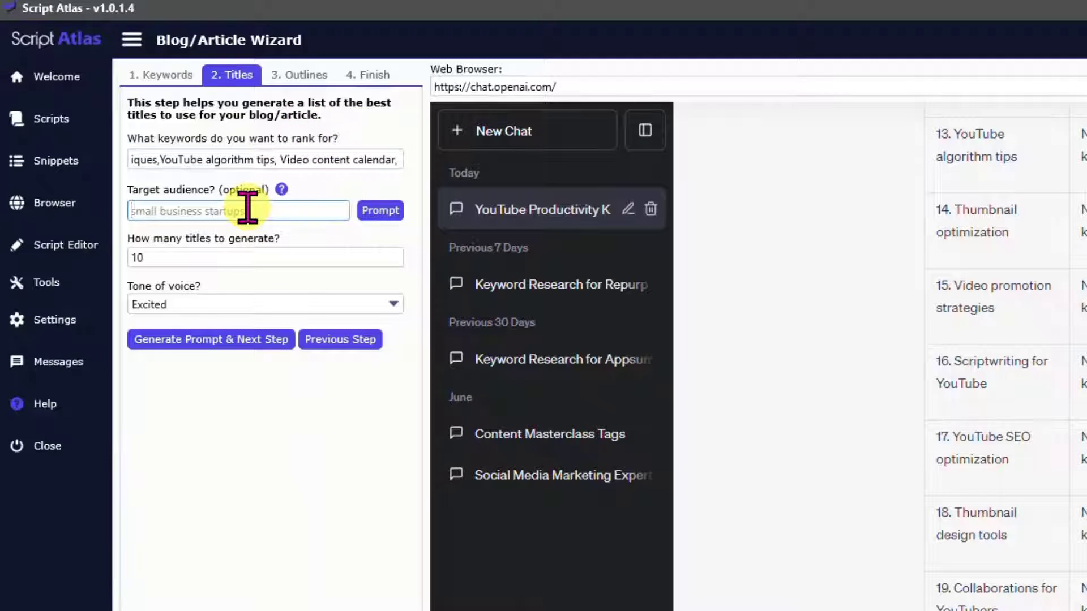
pyautogui.write('small youtube channels')
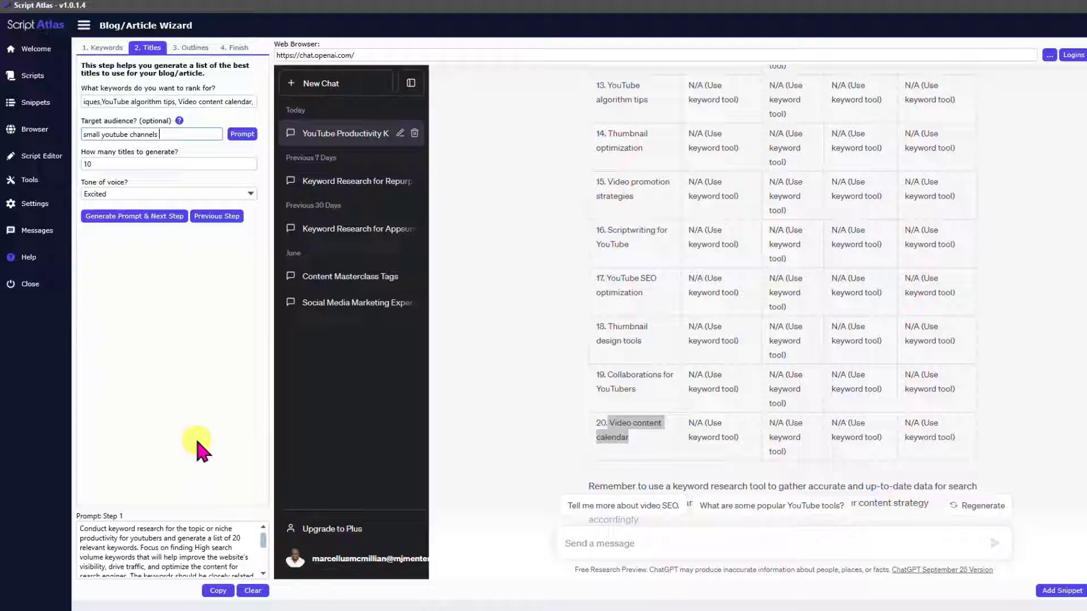
pyautogui.click(143, 215)
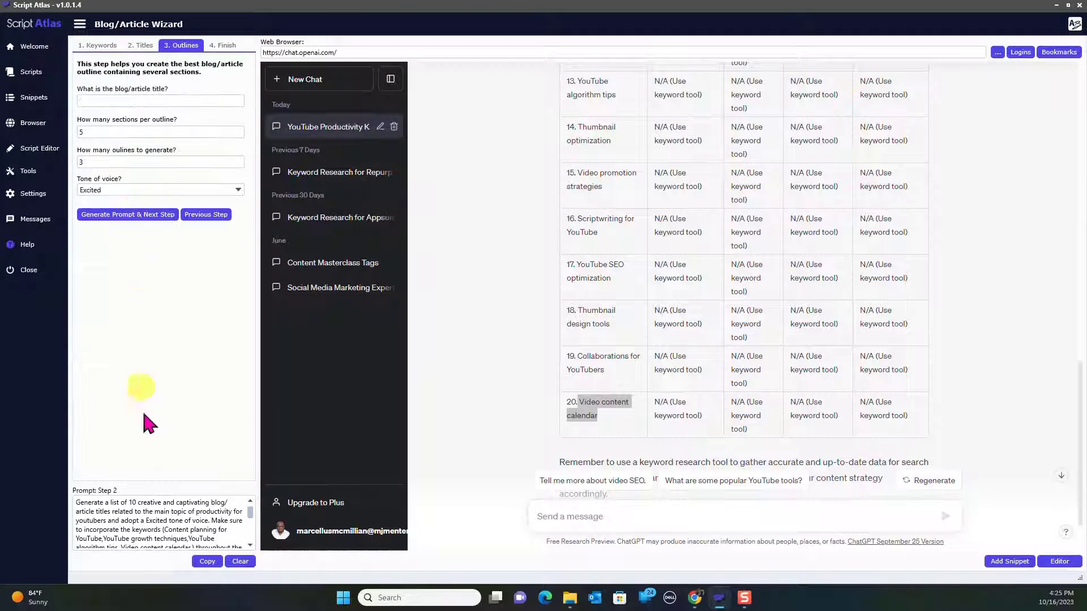
# Step: Copy the titles prompt into the ChatGPT message, add the missing spaces after the commas between keywords, and send it
pyautogui.click(208, 562)
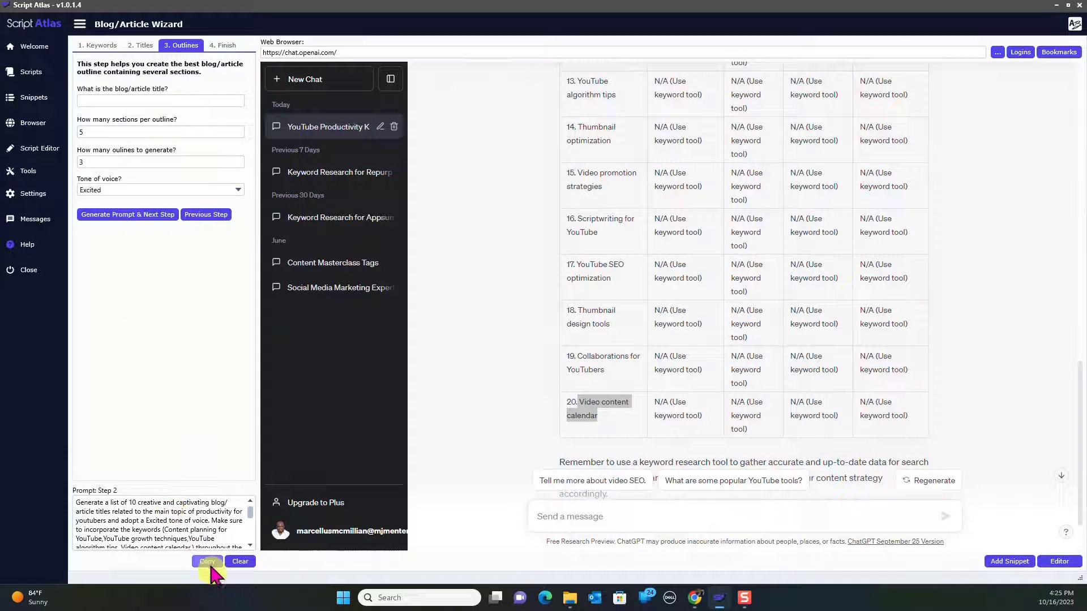
pyautogui.click(626, 516)
pyautogui.hotkey('ctrl', 'v')
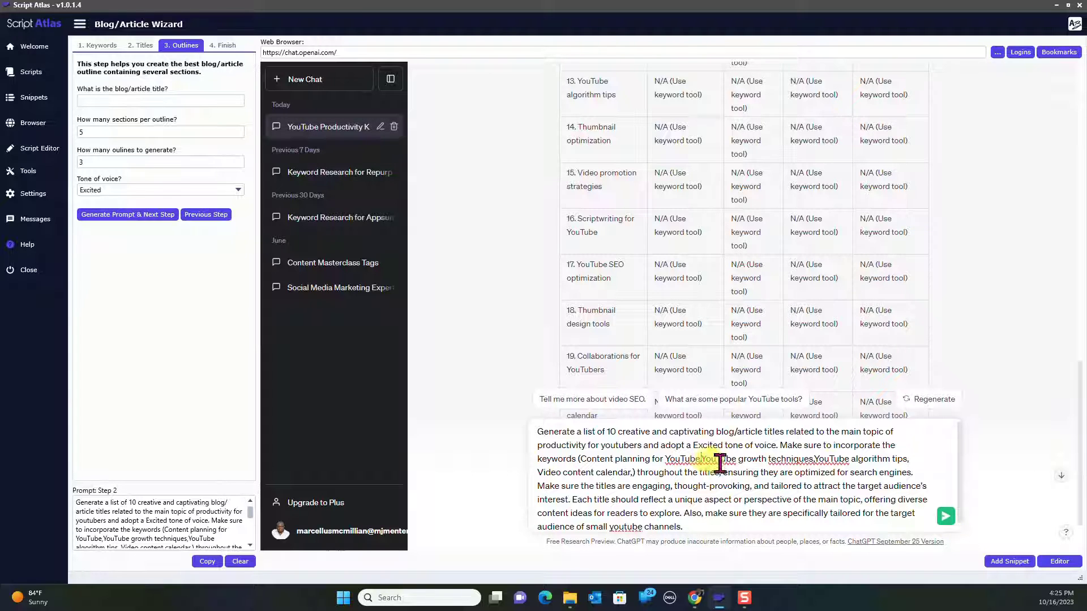
pyautogui.click(816, 459)
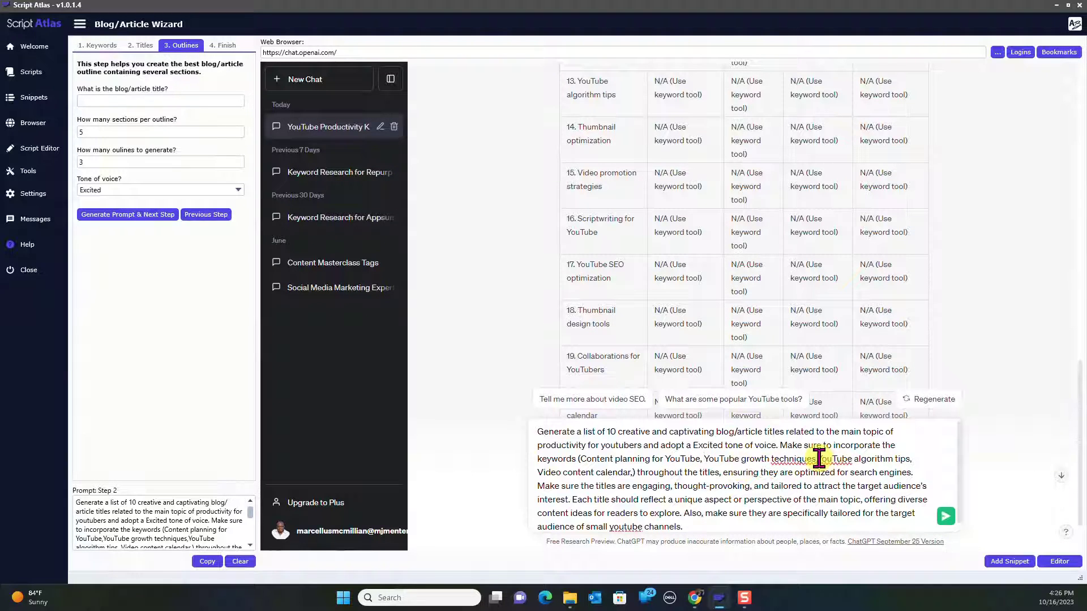
pyautogui.scroll(-1, 710, 479)
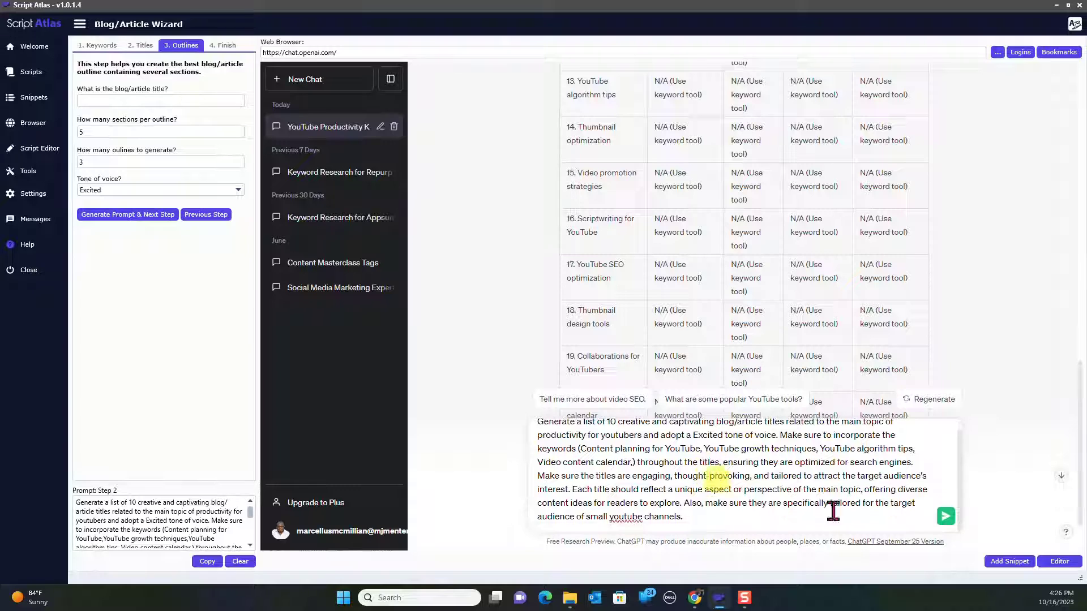
pyautogui.click(945, 517)
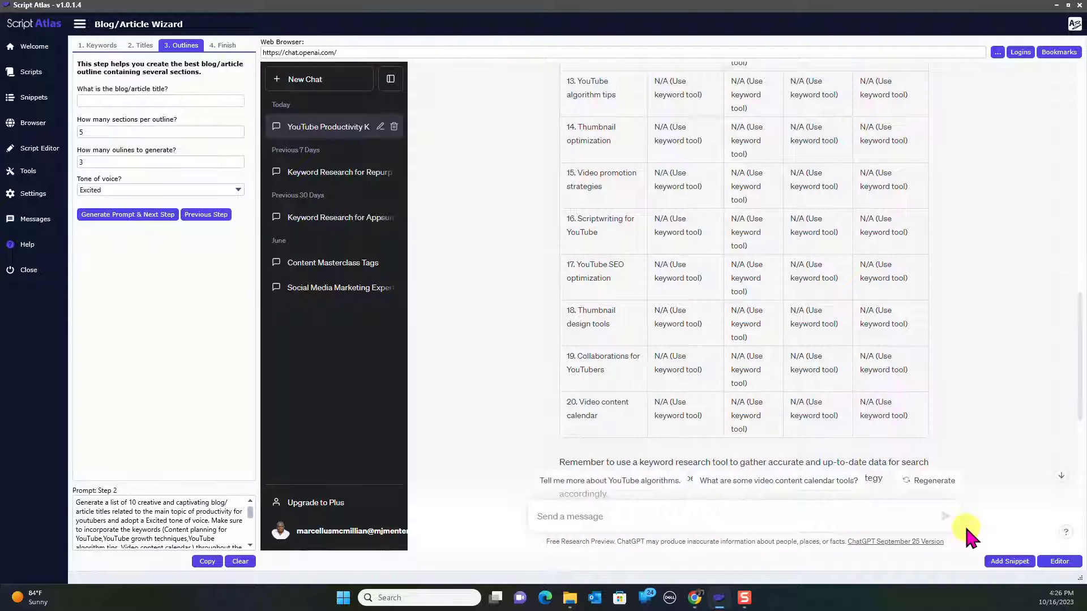
# Step: Copy title 7, "Effortless Consistency: Your Video Content Calendar for YouTube Triumph", from the ChatGPT list into the wizard's blog/article title
pyautogui.scroll(-8, 933, 386)
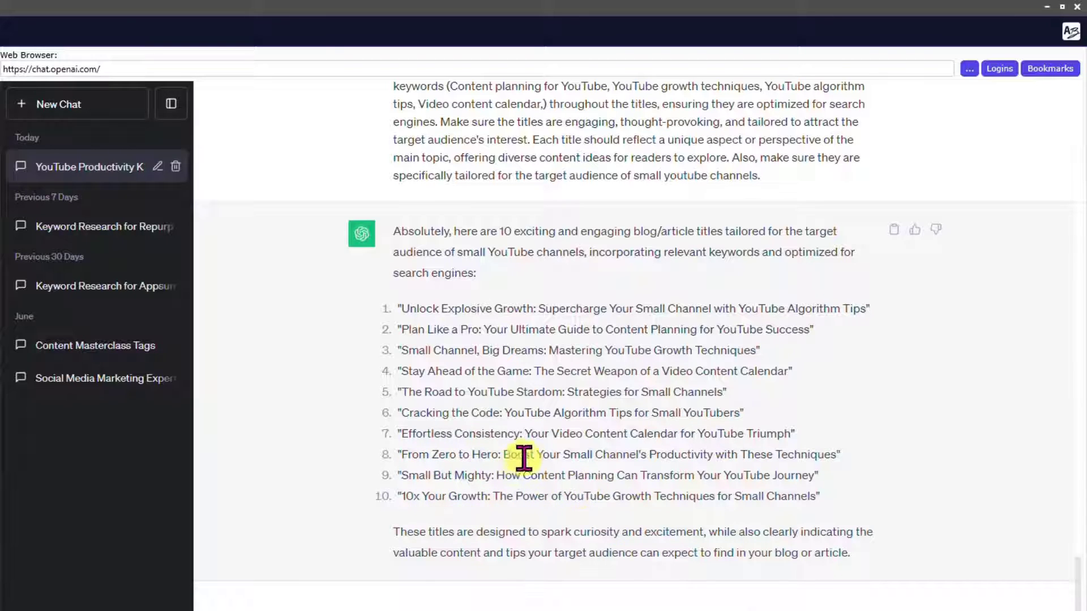
pyautogui.moveTo(405, 433); pyautogui.dragTo(791, 442)
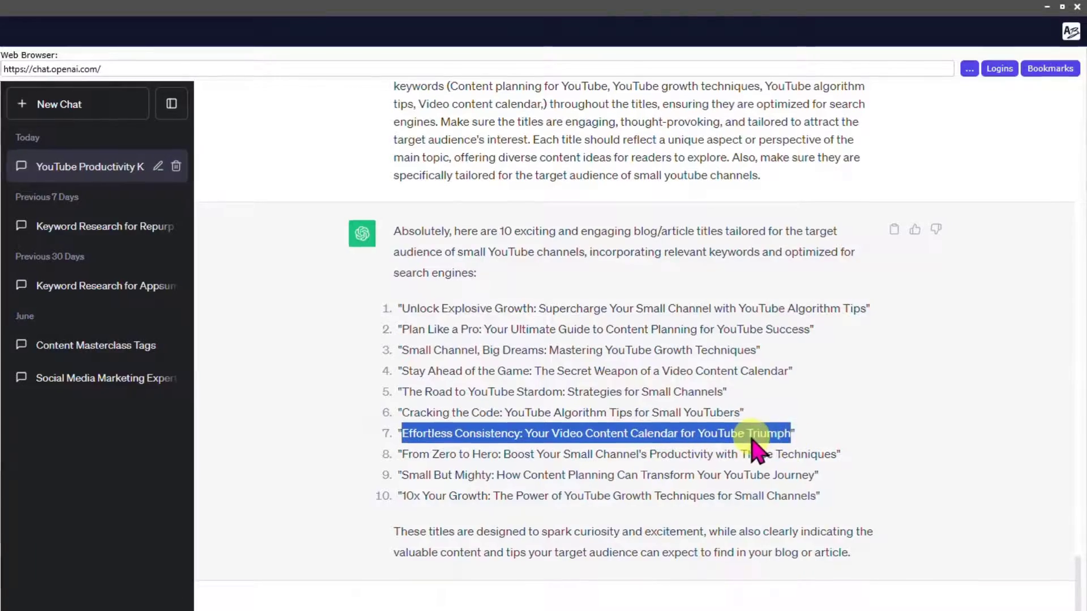
pyautogui.rightClick(761, 443)
pyautogui.click(781, 452)
pyautogui.click(142, 100)
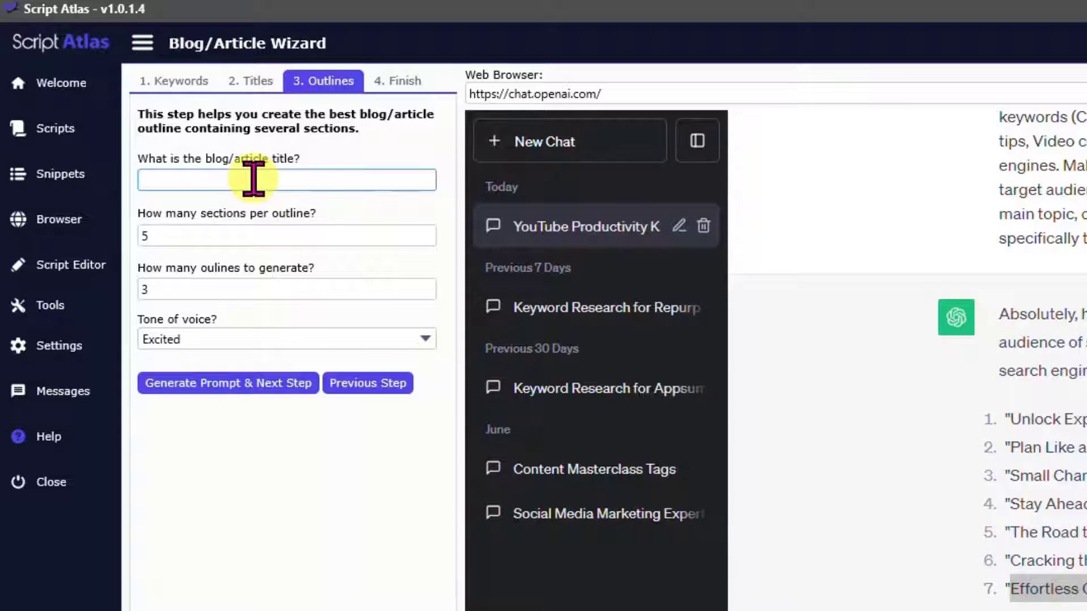
pyautogui.hotkey('ctrl', 'v')
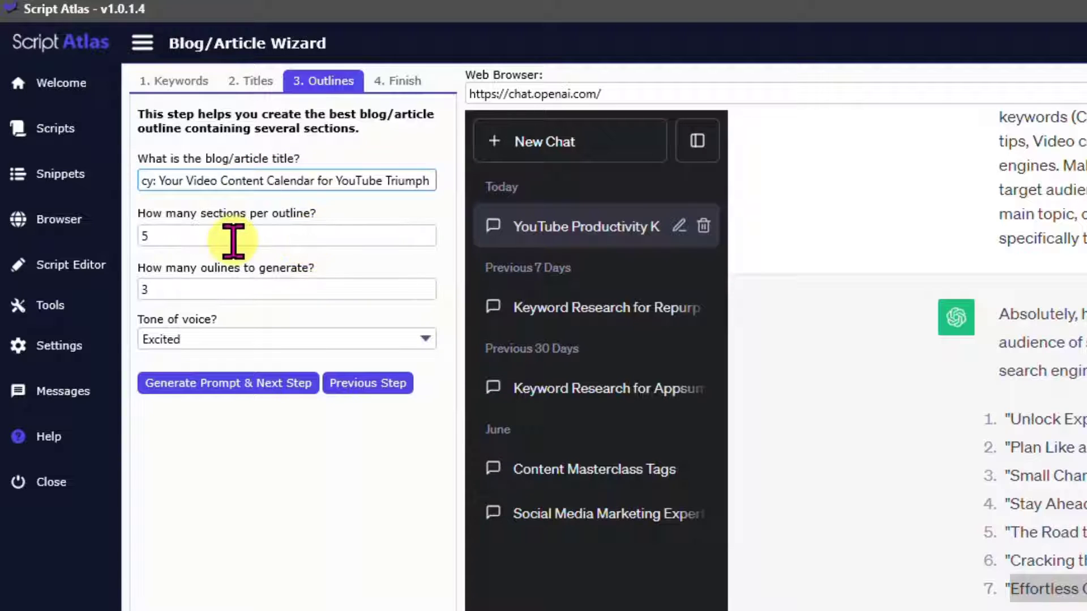
# Step: Generate the outlines prompt with 6 sections per outline and paste it into the ChatGPT message
pyautogui.click(167, 236)
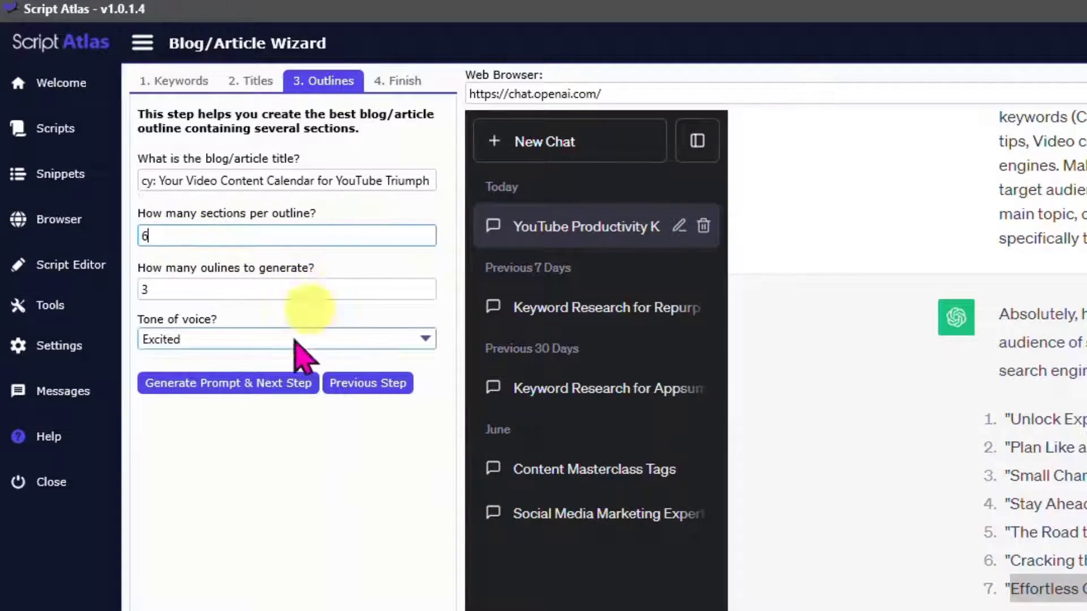
pyautogui.click(243, 386)
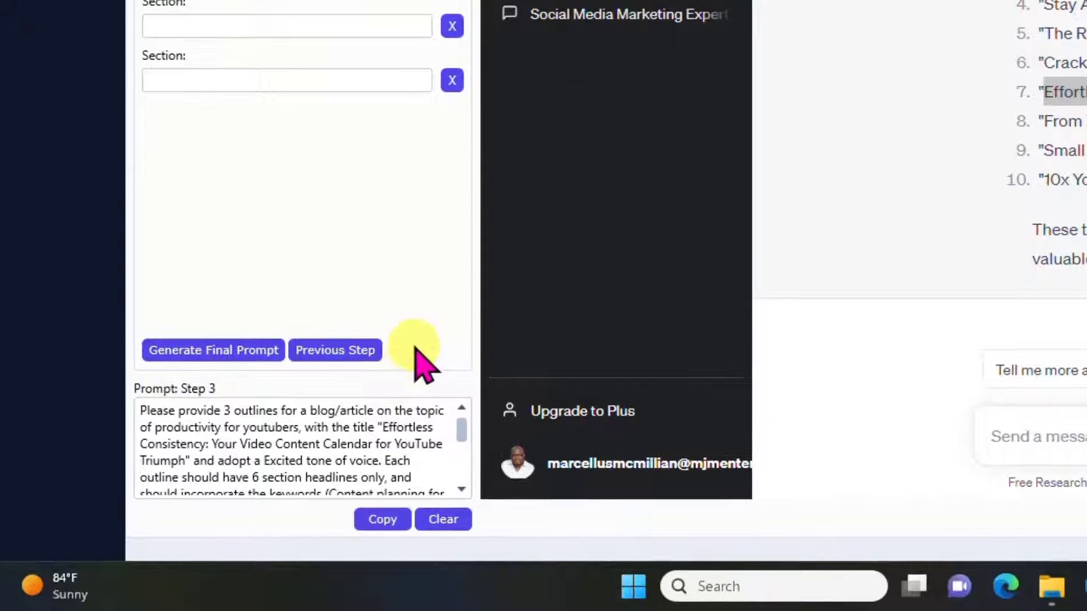
pyautogui.click(388, 526)
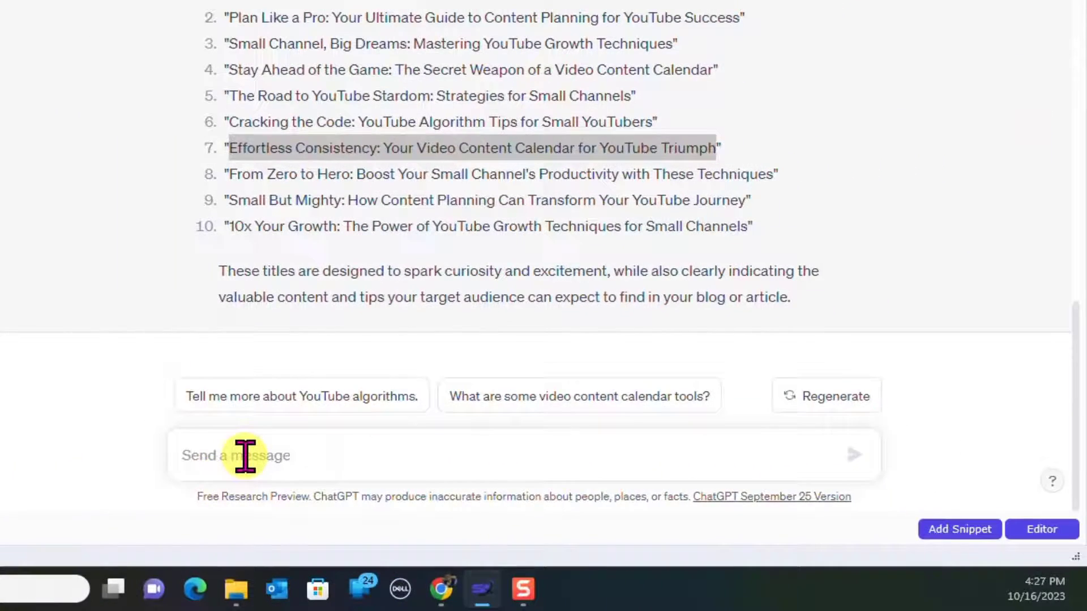
pyautogui.click(245, 455)
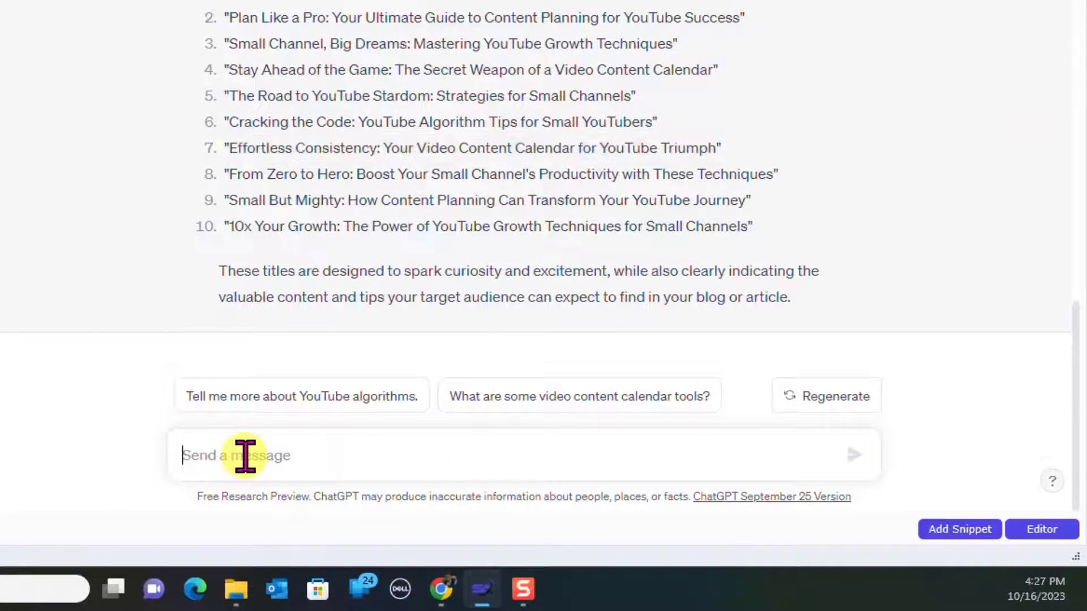
pyautogui.hotkey('ctrl', 'v')
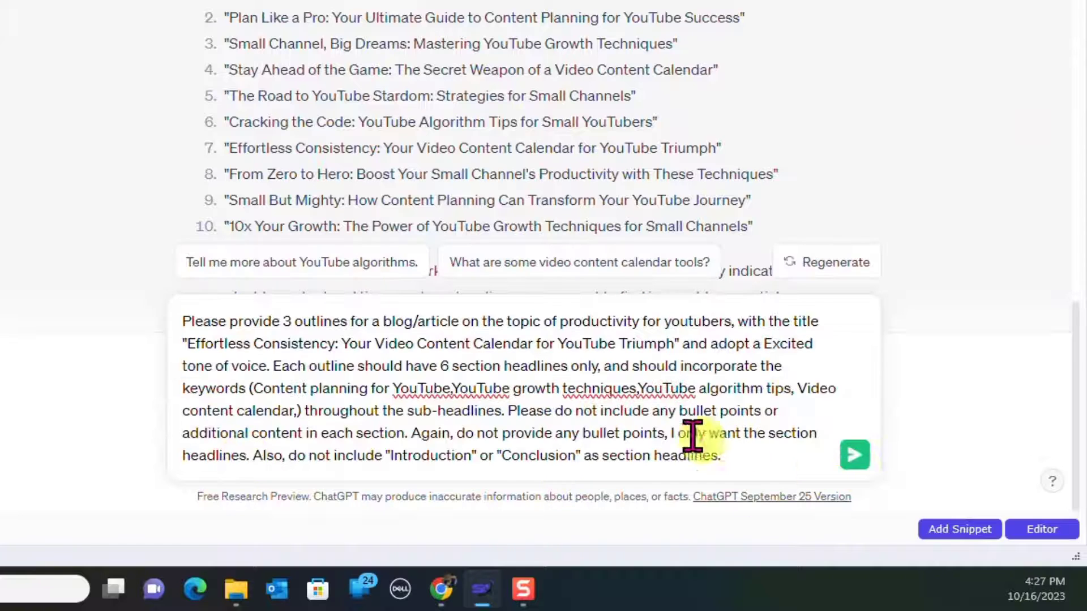
# Step: Insert the missing spaces after the commas between keywords in the outlines prompt and send it
pyautogui.click(641, 388)
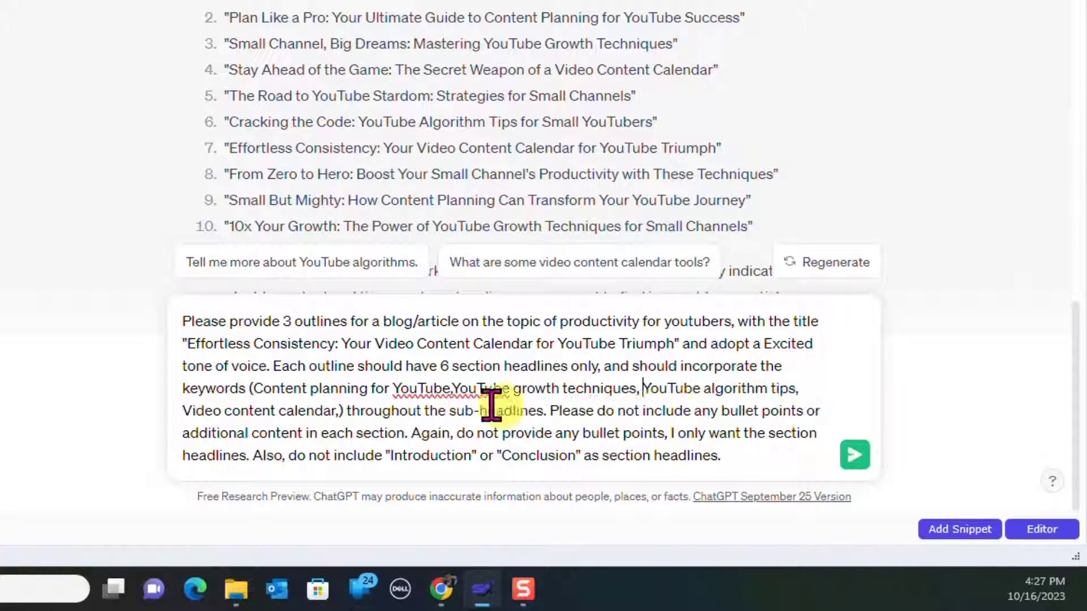
pyautogui.click(457, 388)
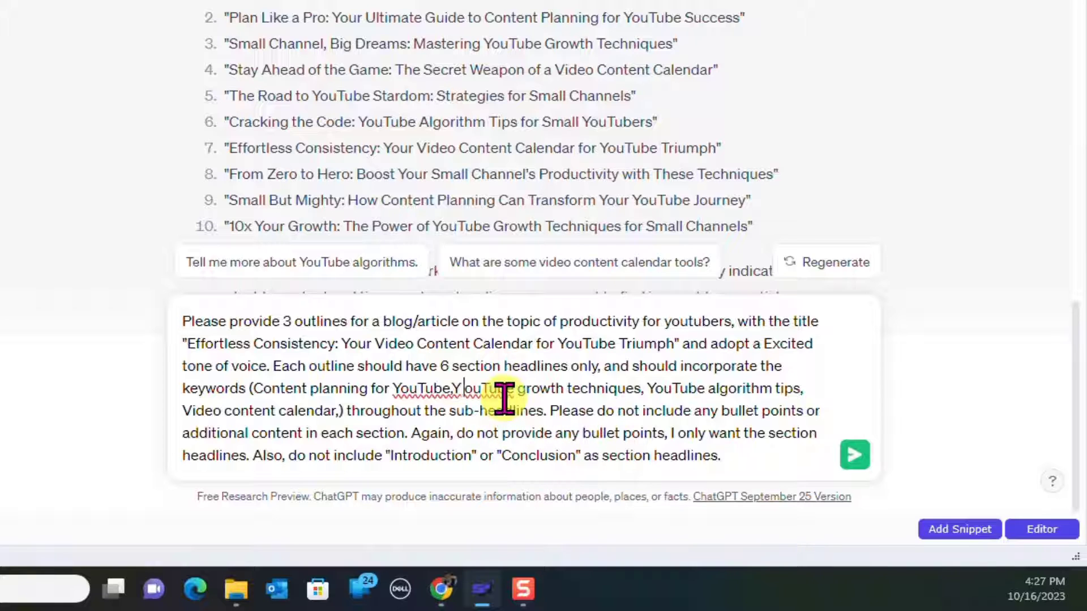
pyautogui.press('BackSpace')
pyautogui.press('Left')
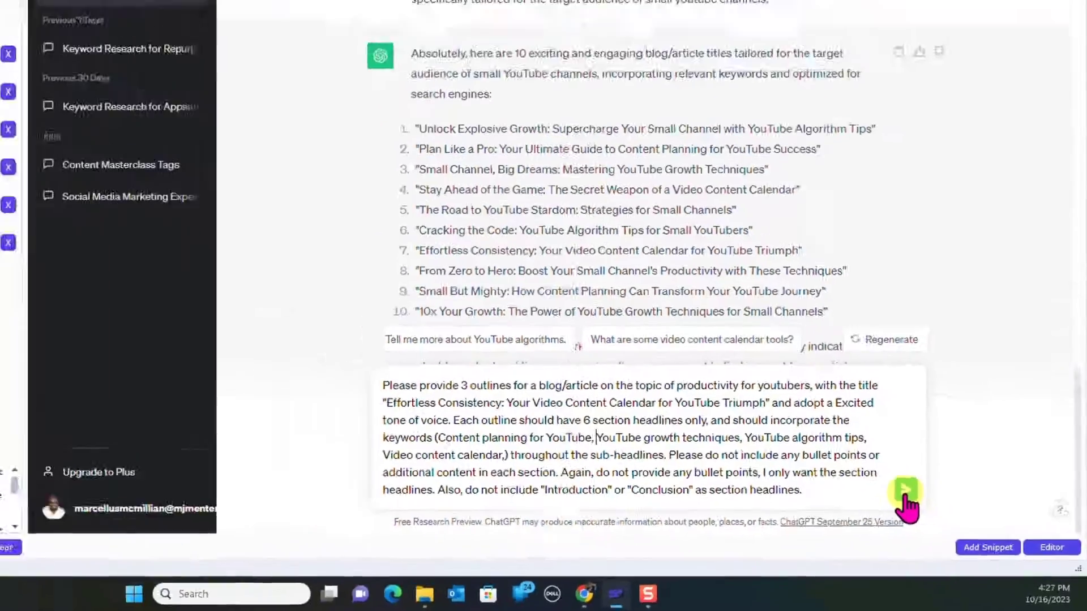
pyautogui.click(854, 454)
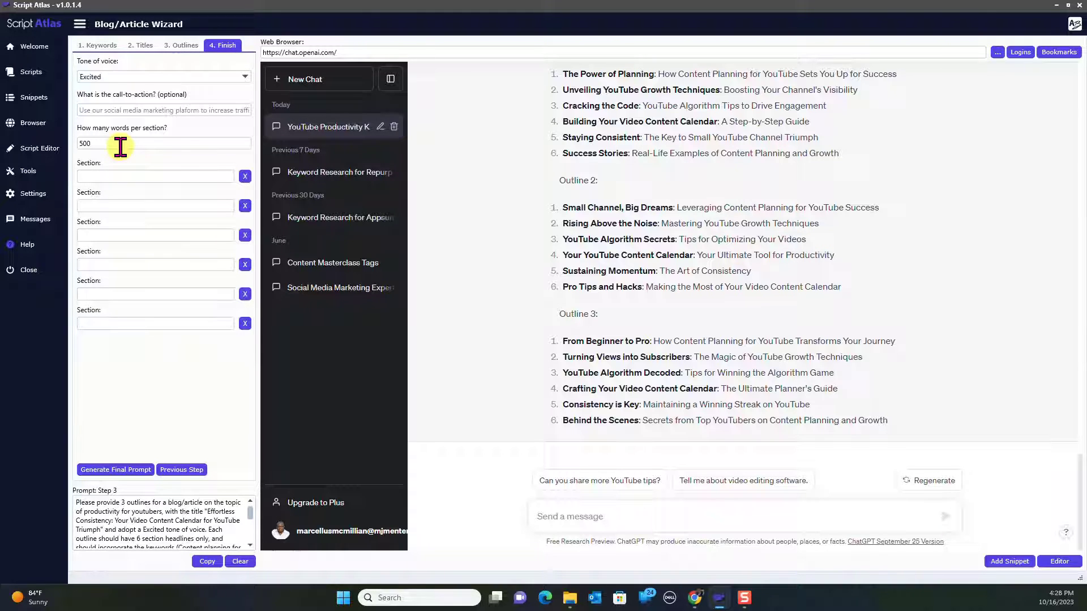
# Step: Fill the six sections with headlines from the ChatGPT outlines, ending with "Behind the Scenes: Secrets from Top YouTubers on Content Planning and Growth"
pyautogui.scroll(3, 533, 263)
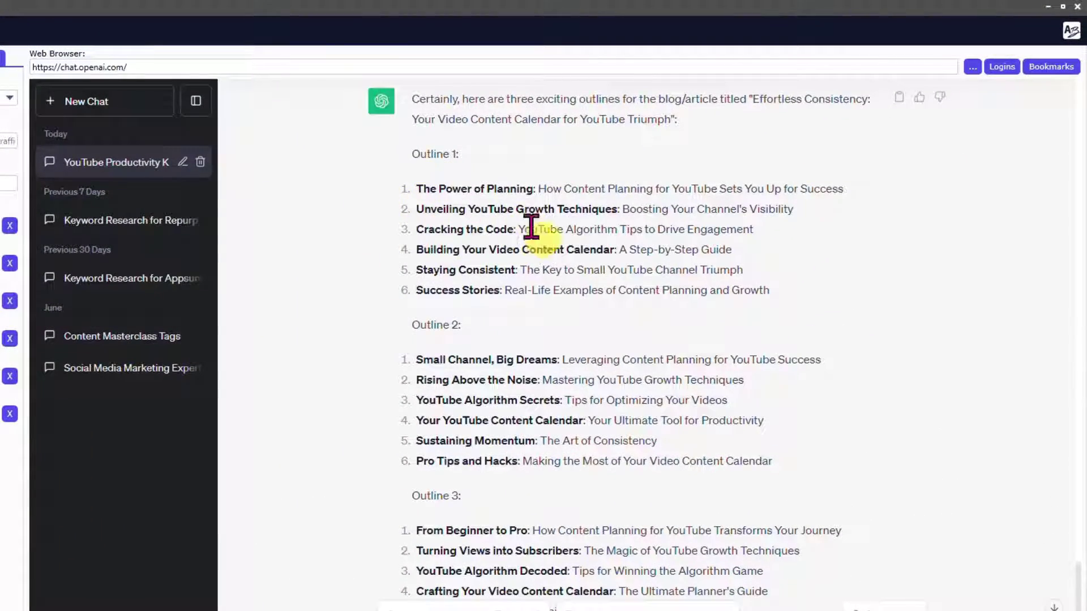
pyautogui.scroll(-2, 477, 339)
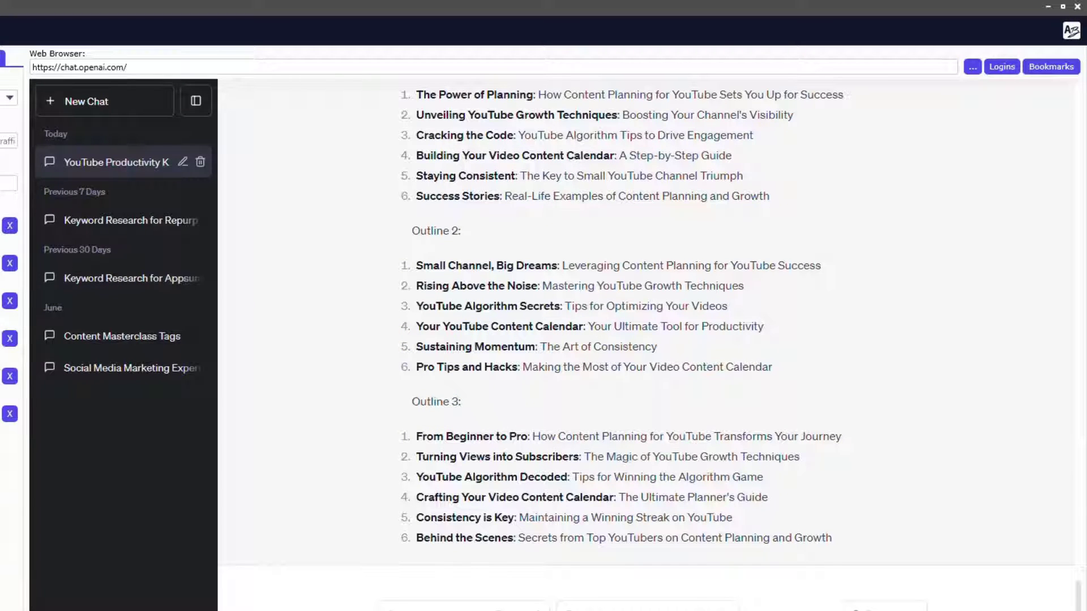
pyautogui.moveTo(832, 539); pyautogui.dragTo(416, 537)
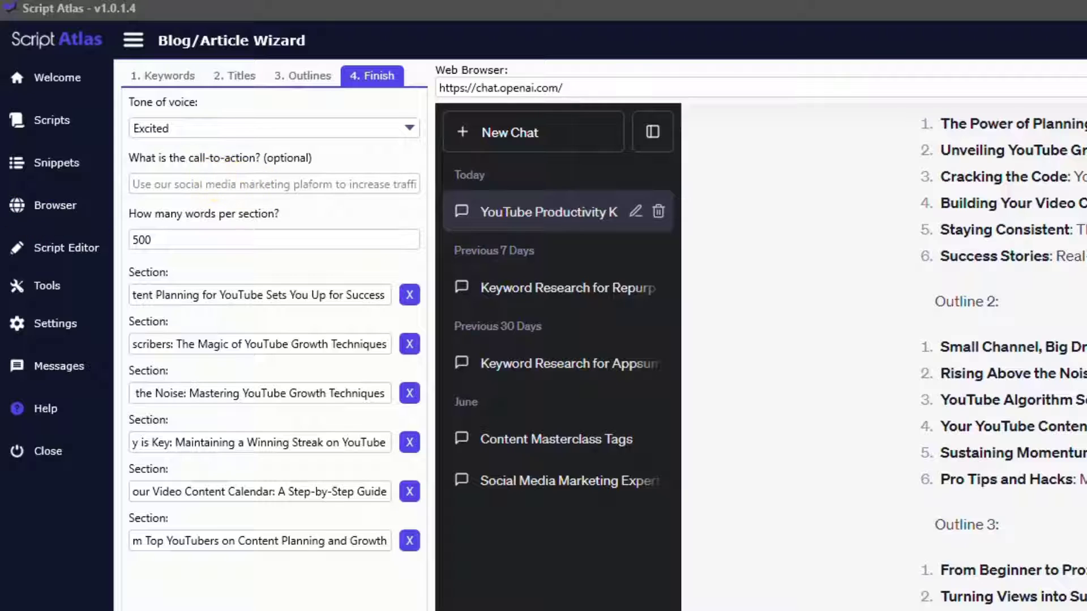
# Step: Generate the final prompt with the call-to-action "Leave Me A Comment and Let me know your biggest YouTube Tip" and paste it into the ChatGPT message
pyautogui.hotkey('ctrl', 'v')
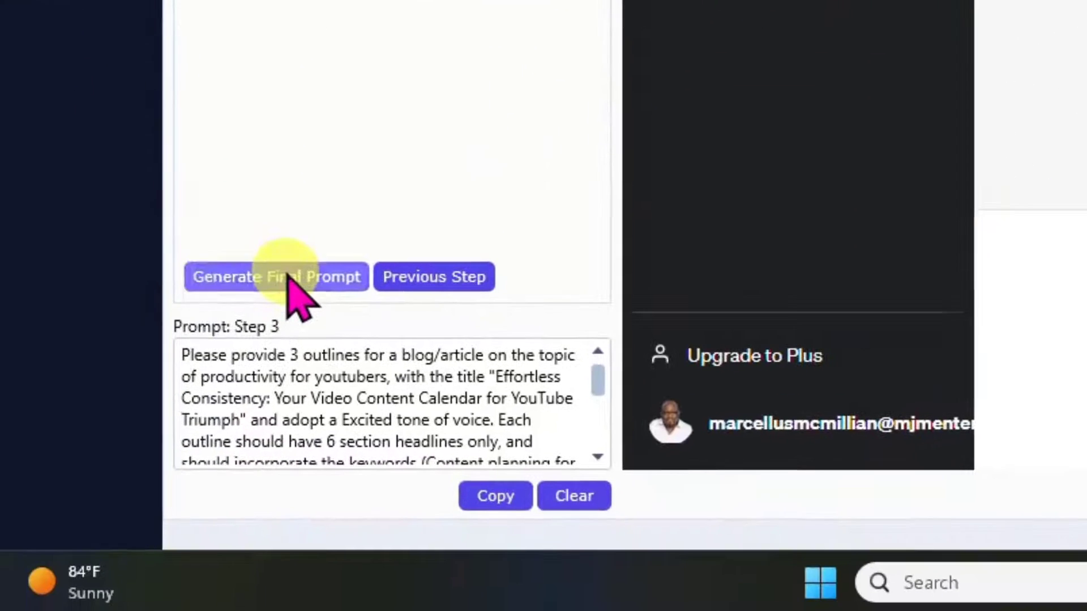
pyautogui.click(290, 272)
pyautogui.click(501, 495)
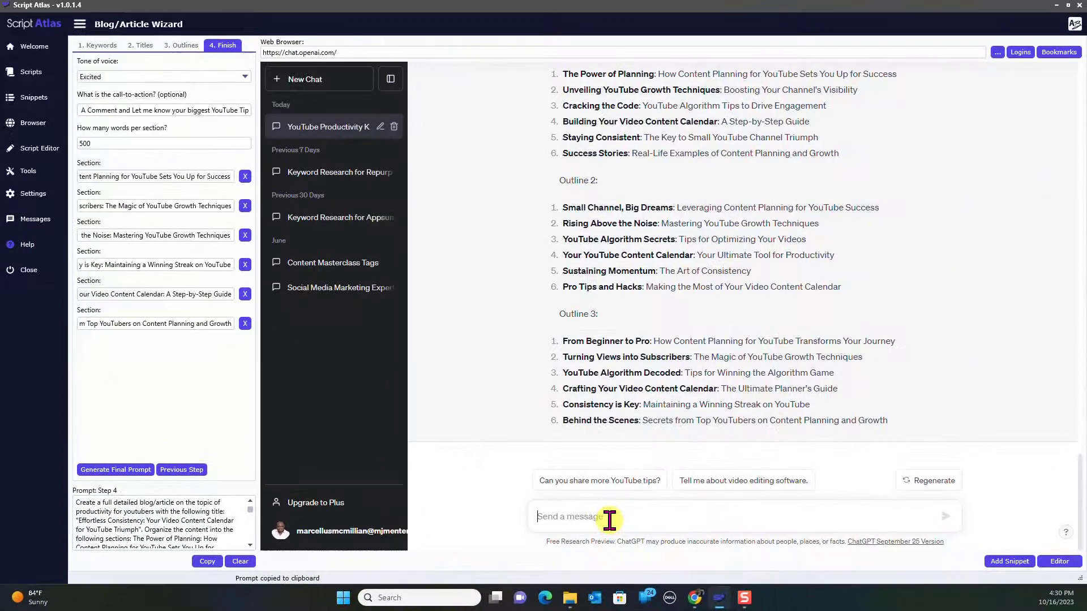
pyautogui.hotkey('ctrl', 'v')
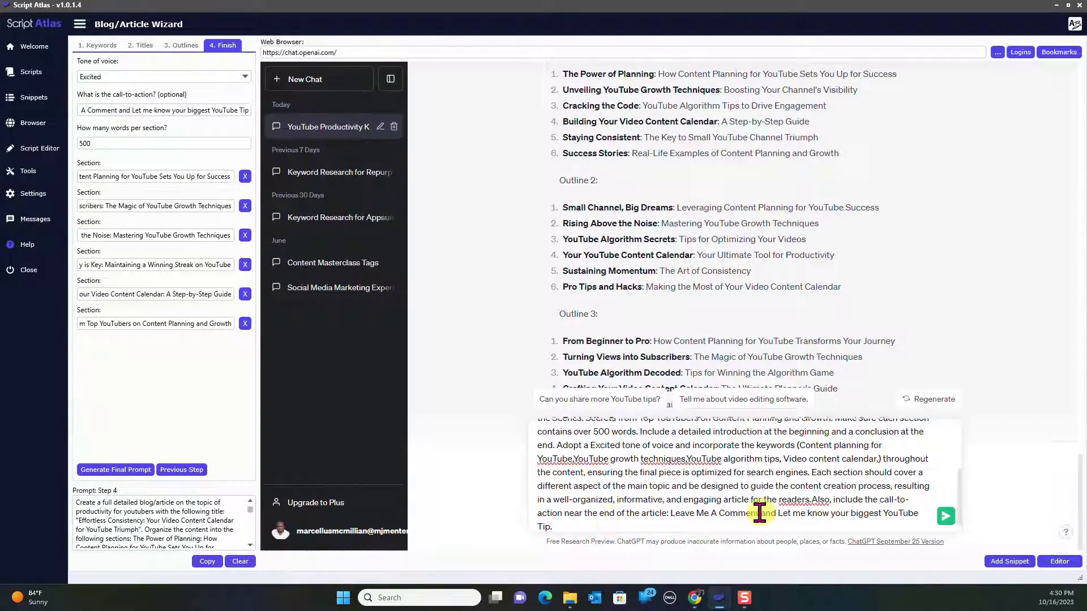
# Step: Insert the missing spaces between keywords, section headlines and sentences in the final prompt, and send it to ChatGPT
pyautogui.click(686, 458)
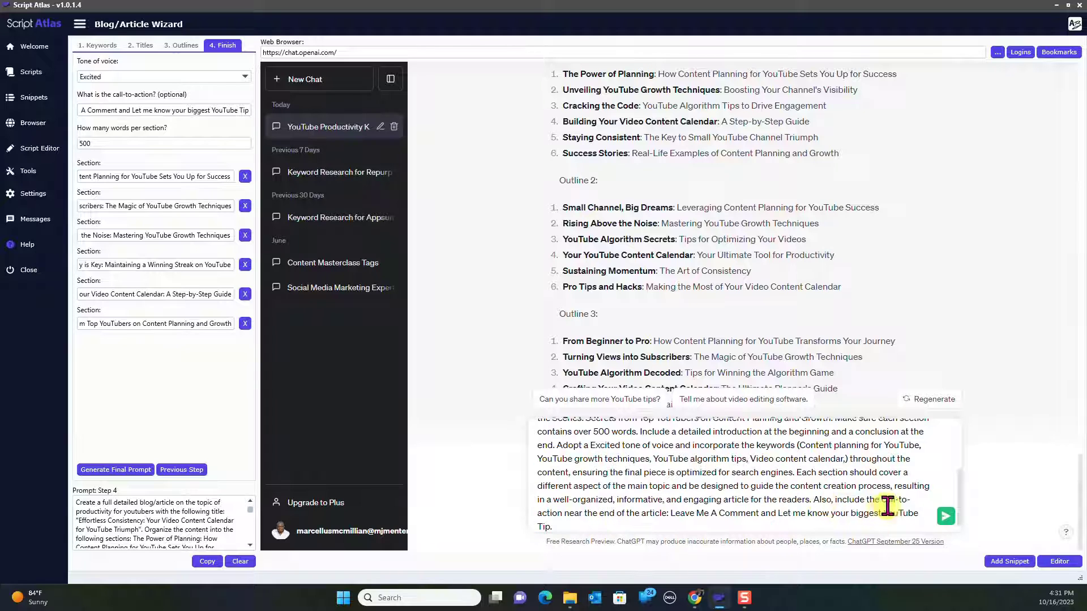
pyautogui.scroll(4, 830, 485)
pyautogui.click(883, 476)
pyautogui.click(766, 490)
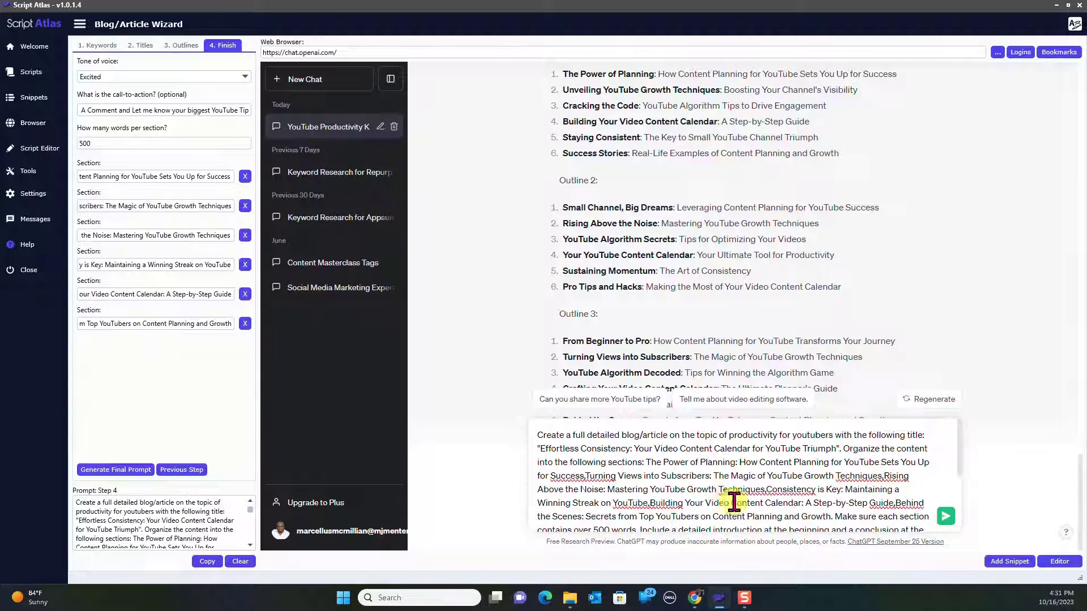
pyautogui.click(583, 477)
pyautogui.write(',')
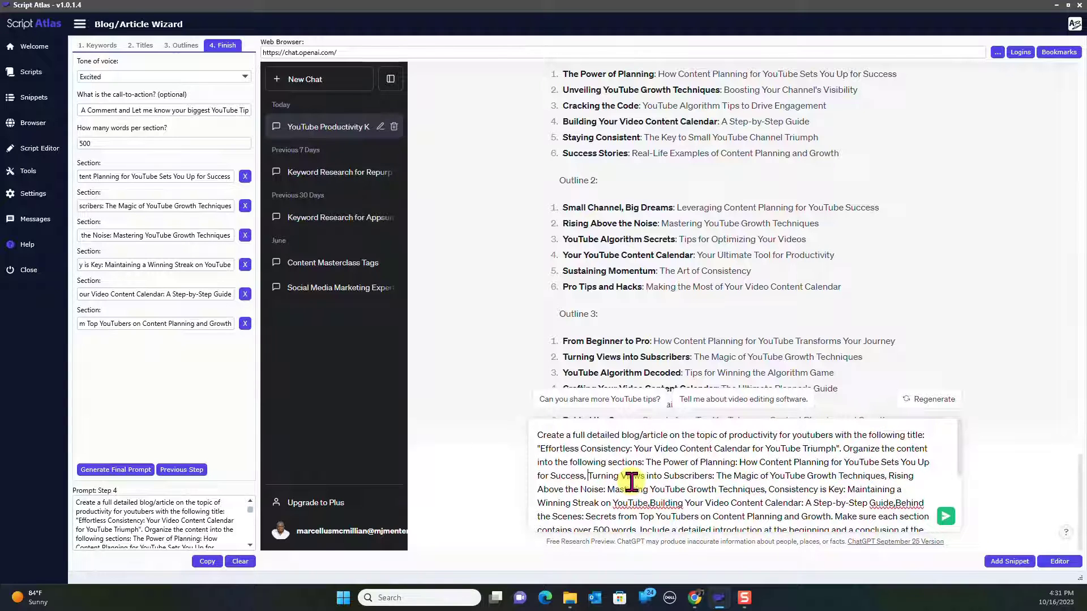
pyautogui.click(650, 504)
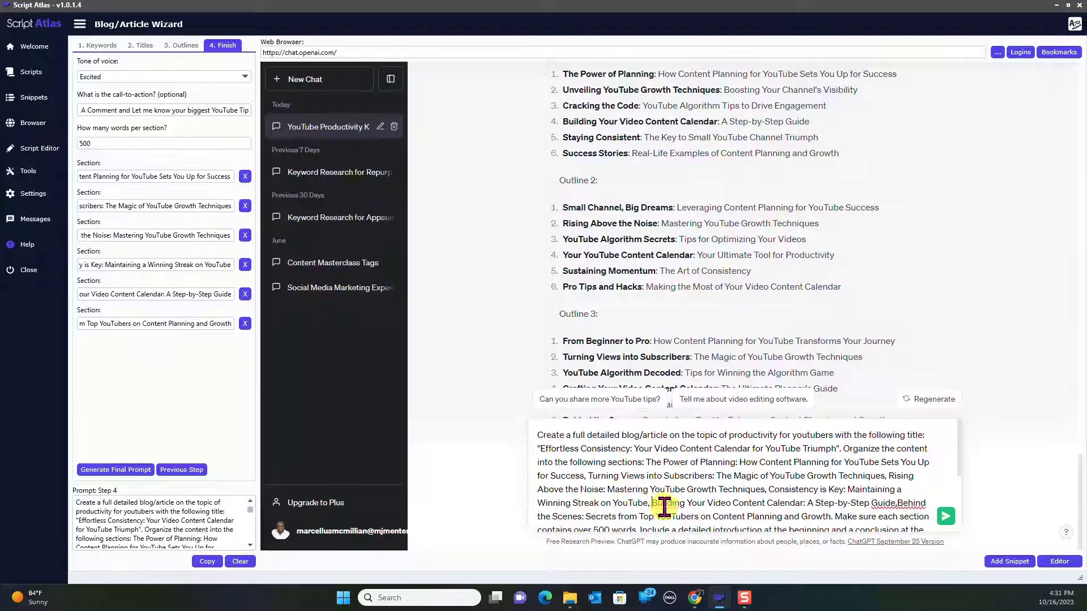
pyautogui.click(898, 503)
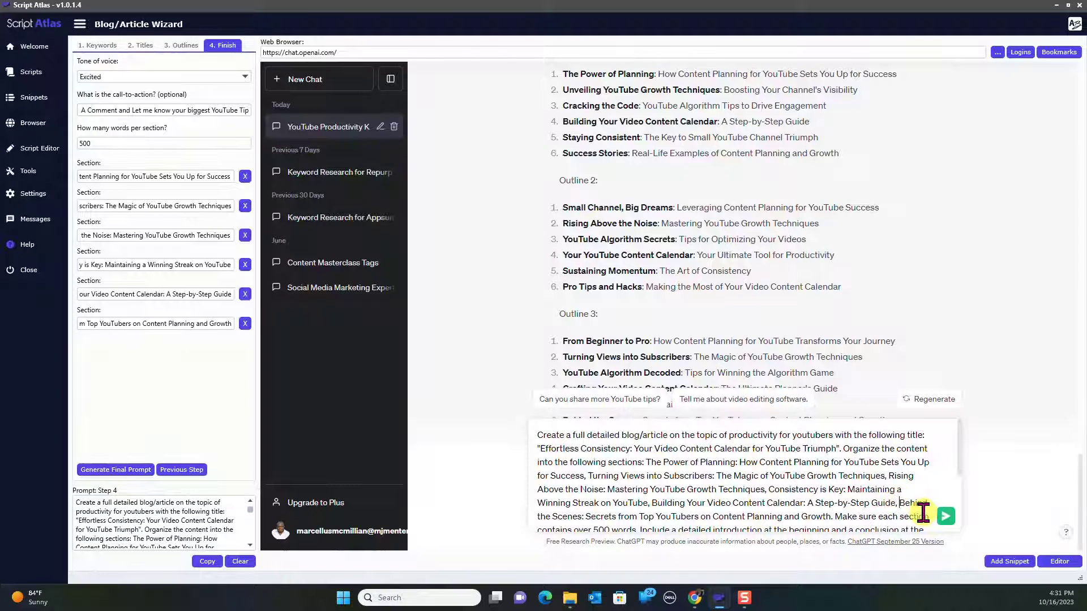
pyautogui.click(945, 517)
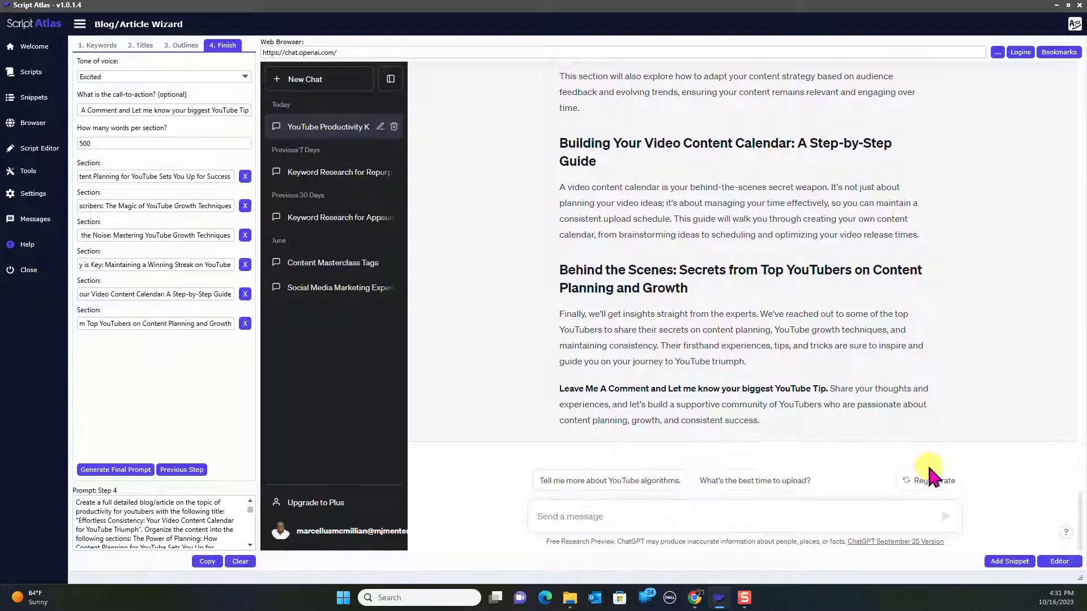
# Step: Review the generated article from its title through its sections to the closing call-to-action
pyautogui.scroll(20, 926, 418)
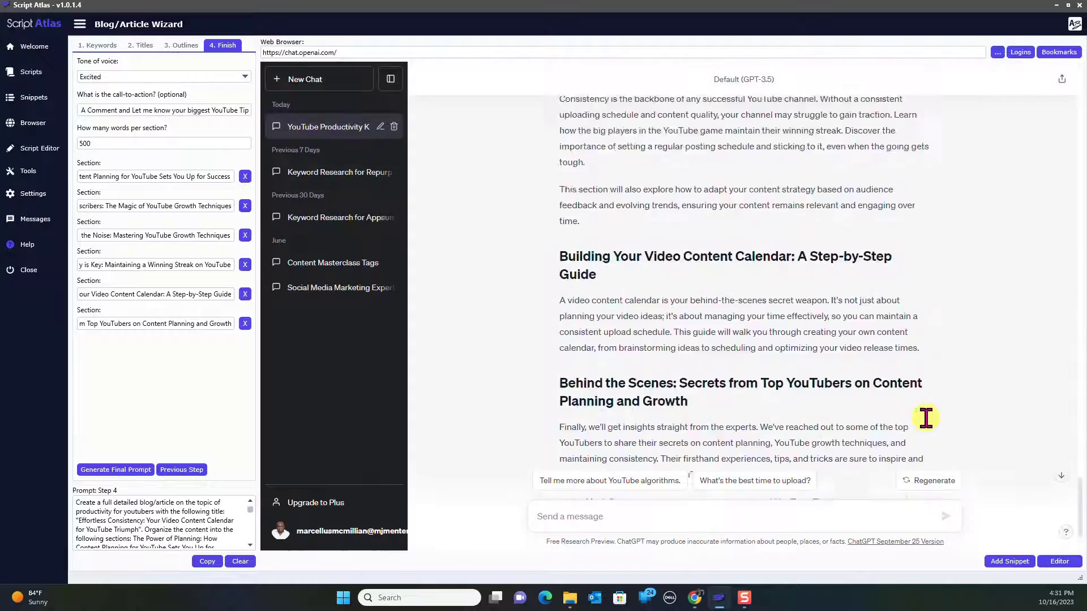
pyautogui.scroll(-5, 926, 419)
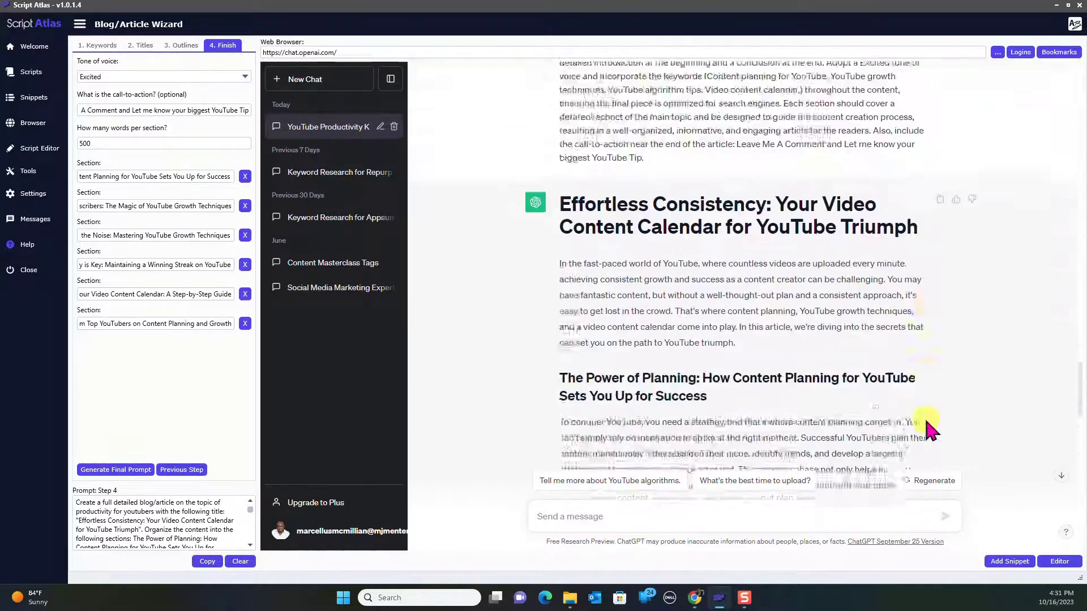
pyautogui.scroll(-15, 928, 424)
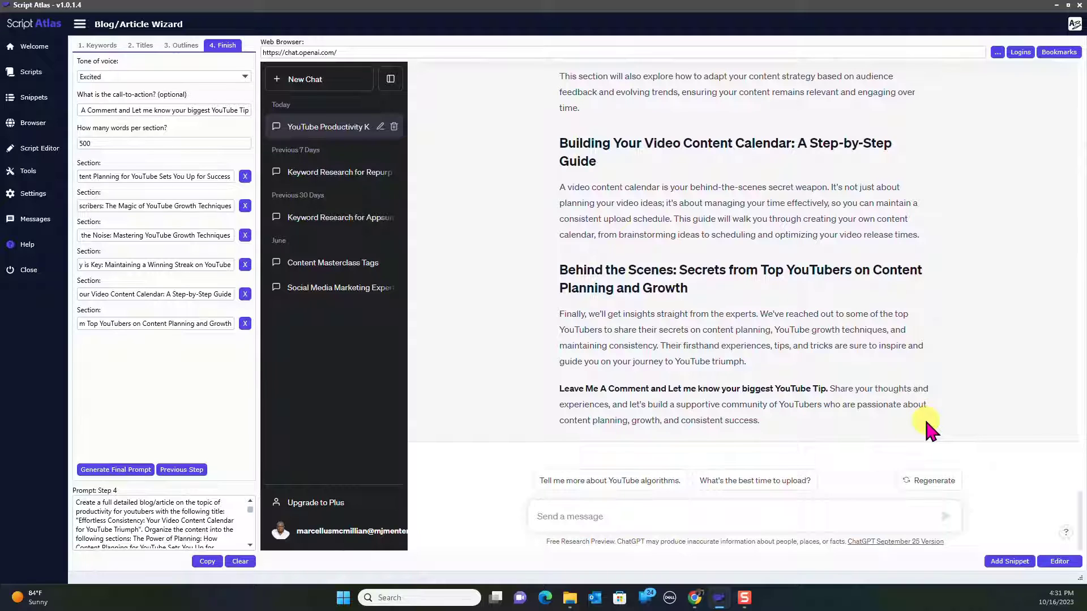
# Step: Open the Script Editor and maximize its window
pyautogui.click(1057, 562)
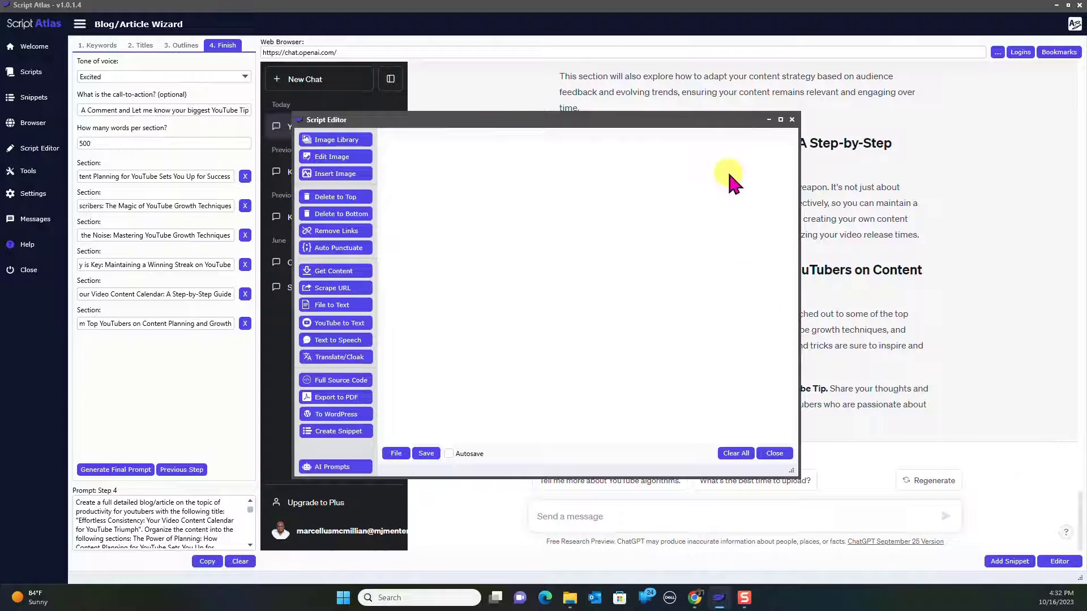
pyautogui.click(779, 120)
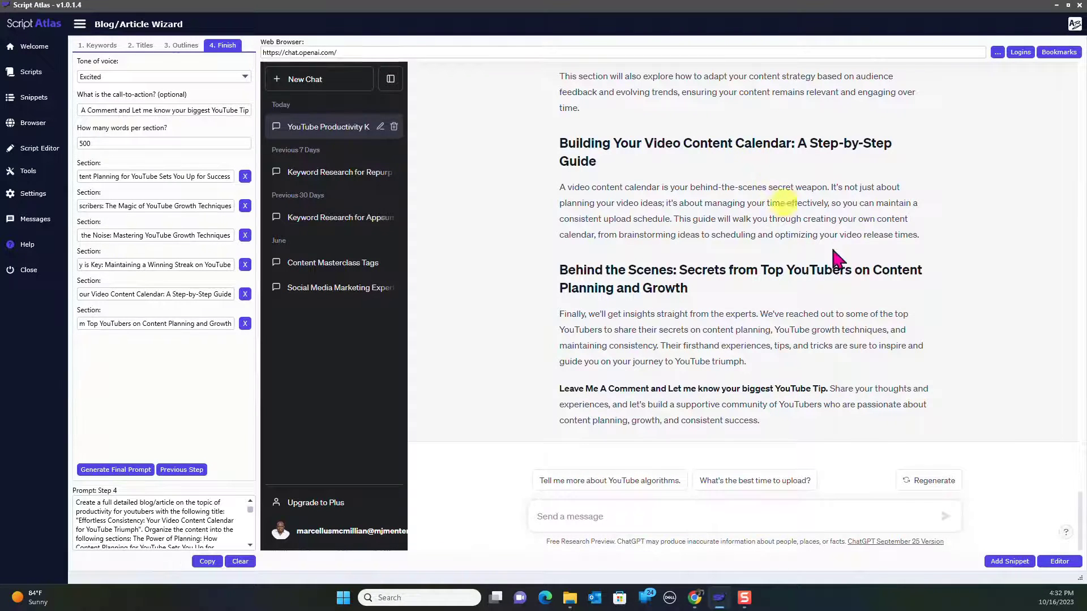
# Step: Copy ChatGPT's whole article response and paste it into the maximized Script Editor
pyautogui.scroll(20, 853, 272)
pyautogui.scroll(3, 852, 269)
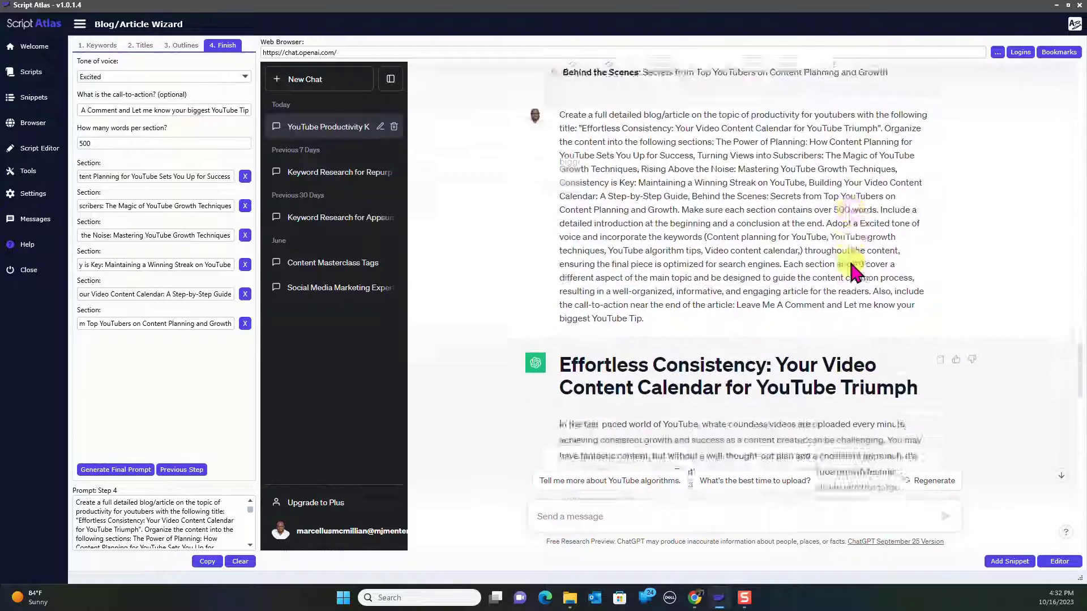
pyautogui.scroll(-5, 883, 243)
pyautogui.click(940, 169)
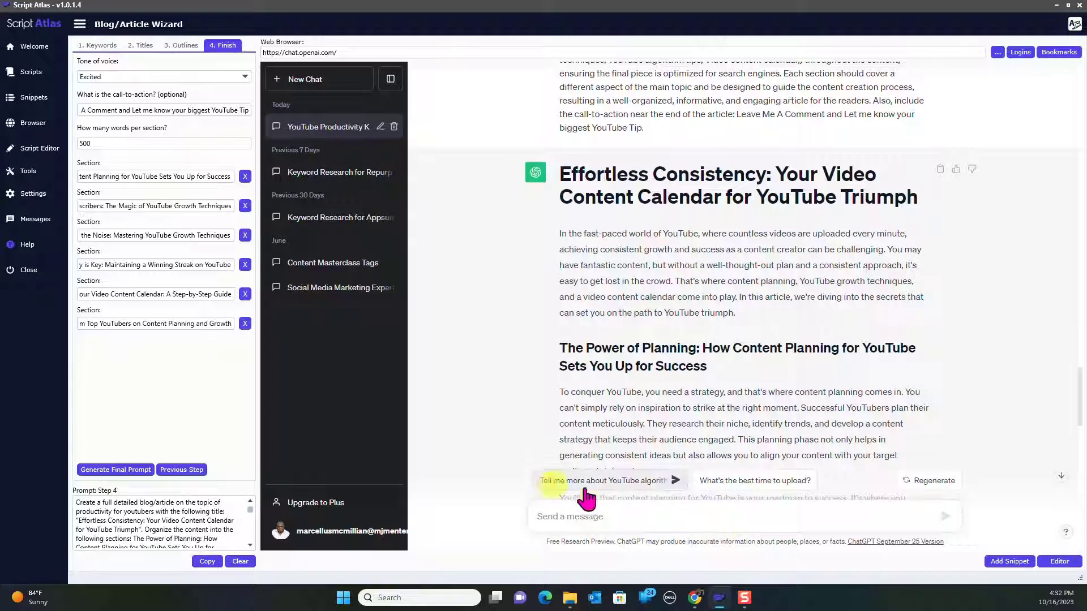
pyautogui.click(1060, 562)
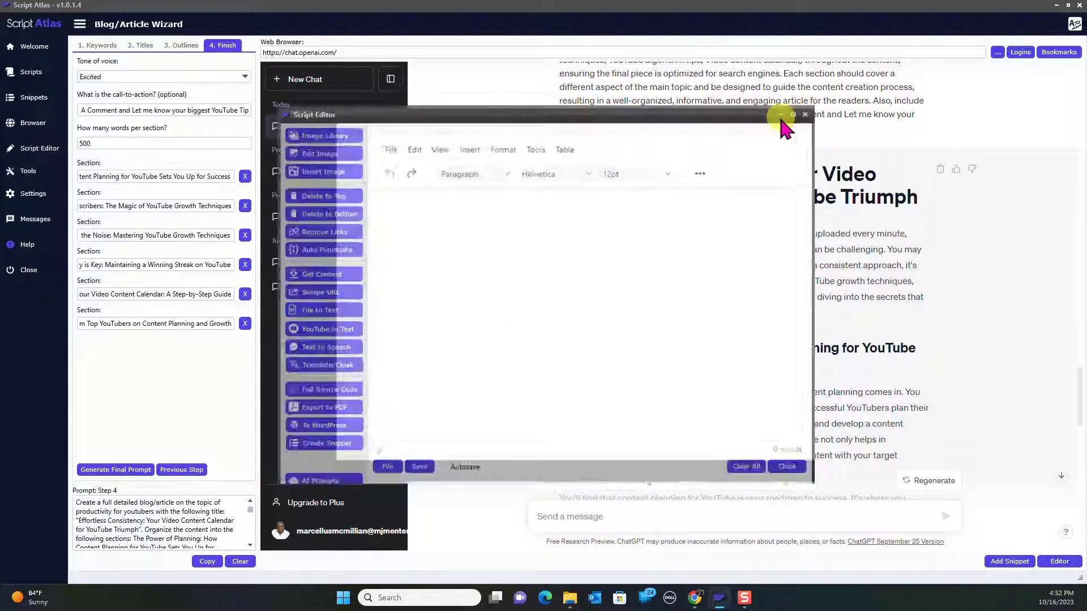
pyautogui.click(781, 119)
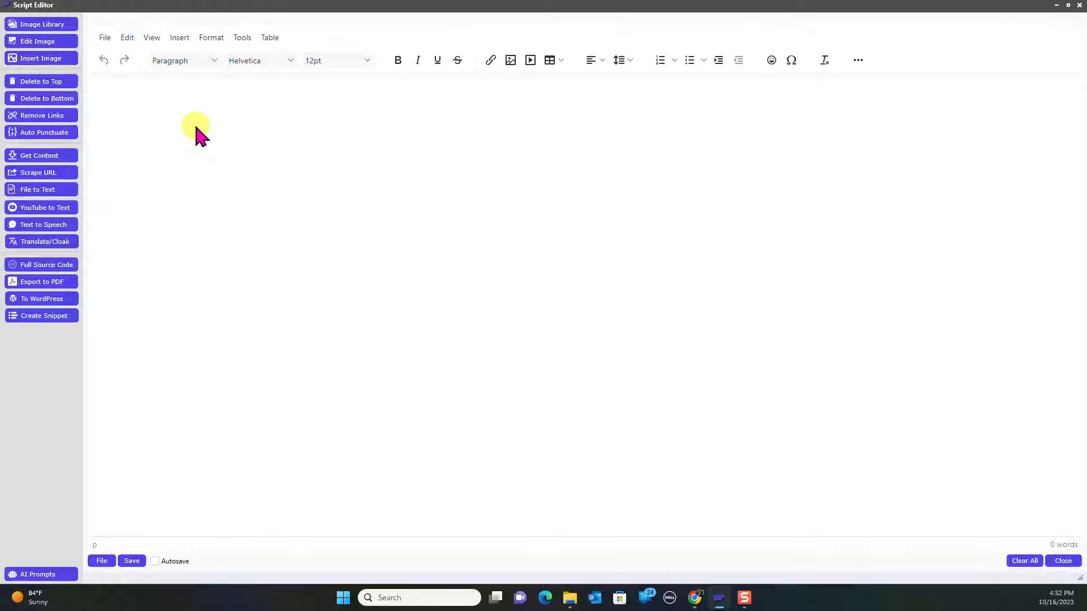
pyautogui.hotkey('ctrl', 'v')
pyautogui.scroll(3, 314, 337)
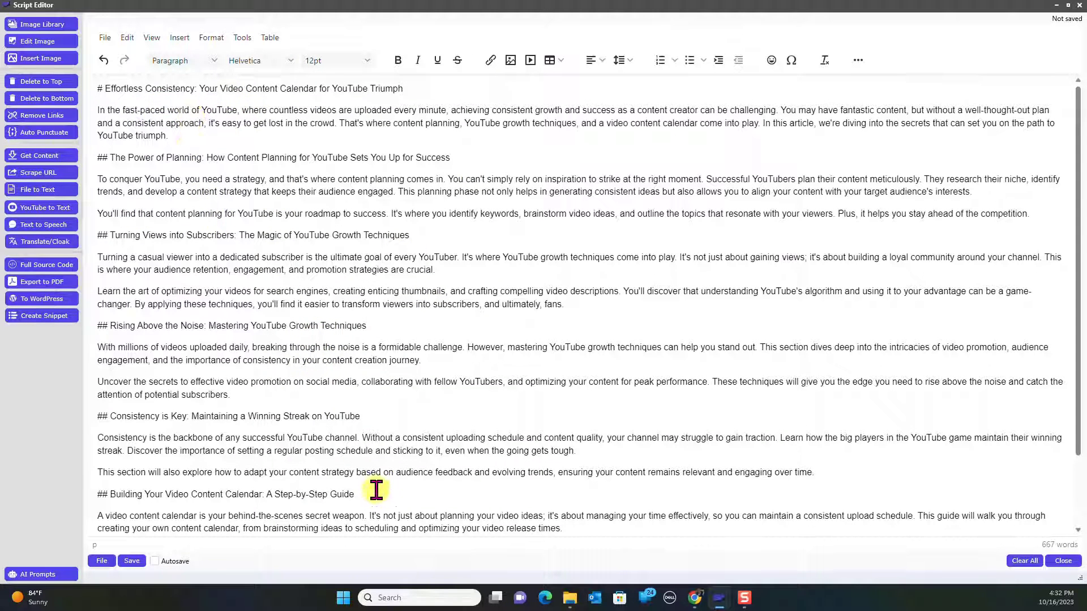
pyautogui.scroll(-2, 339, 437)
pyautogui.scroll(2, 339, 435)
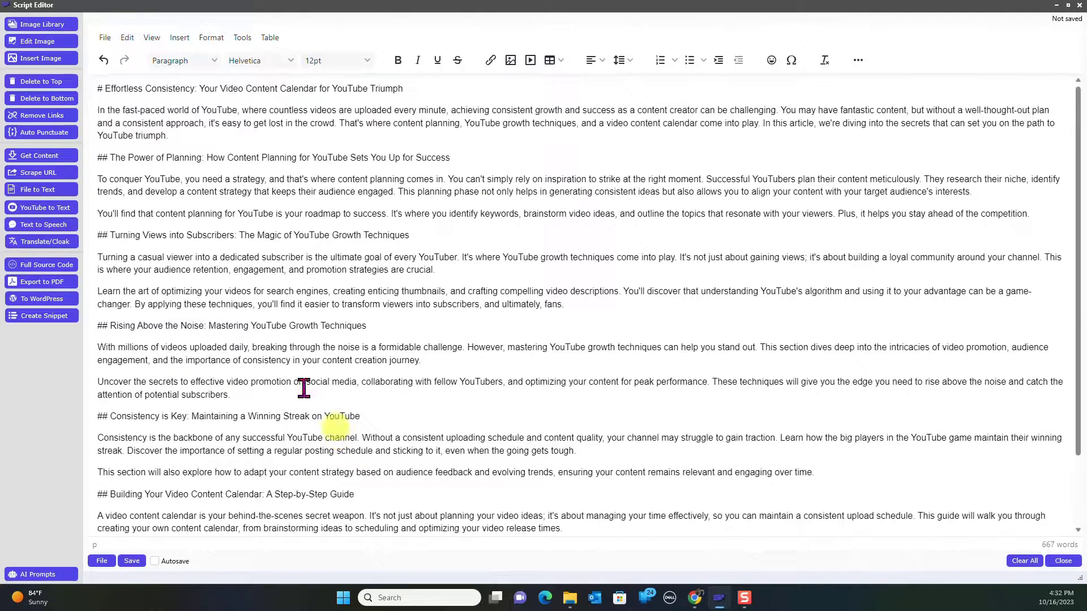
# Step: Clear all content from the Script Editor and return to the ChatGPT article in the wizard
pyautogui.click(1024, 562)
pyautogui.click(521, 318)
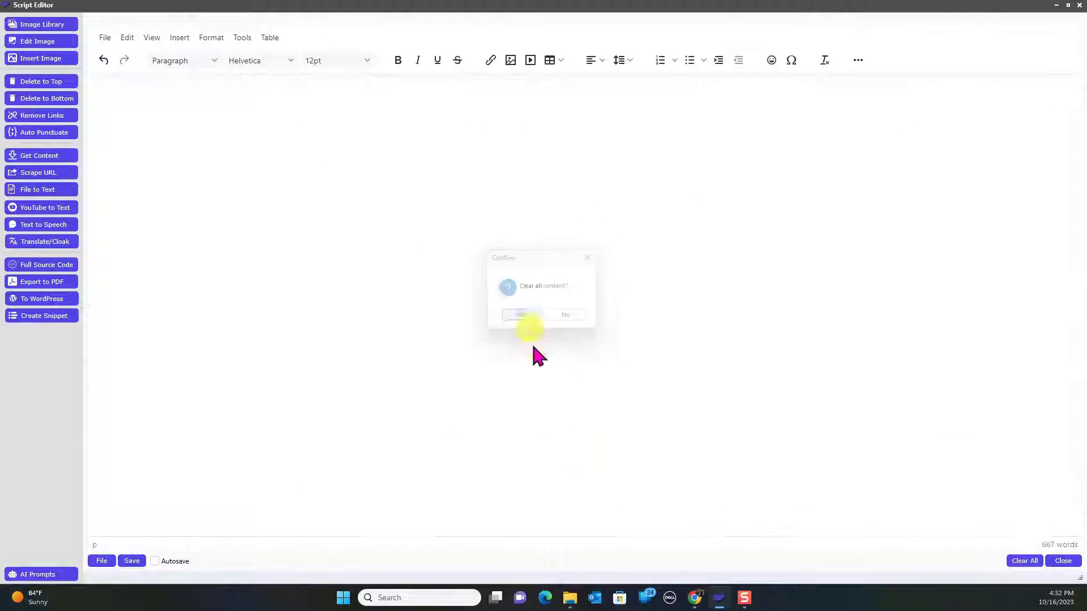
pyautogui.click(1056, 5)
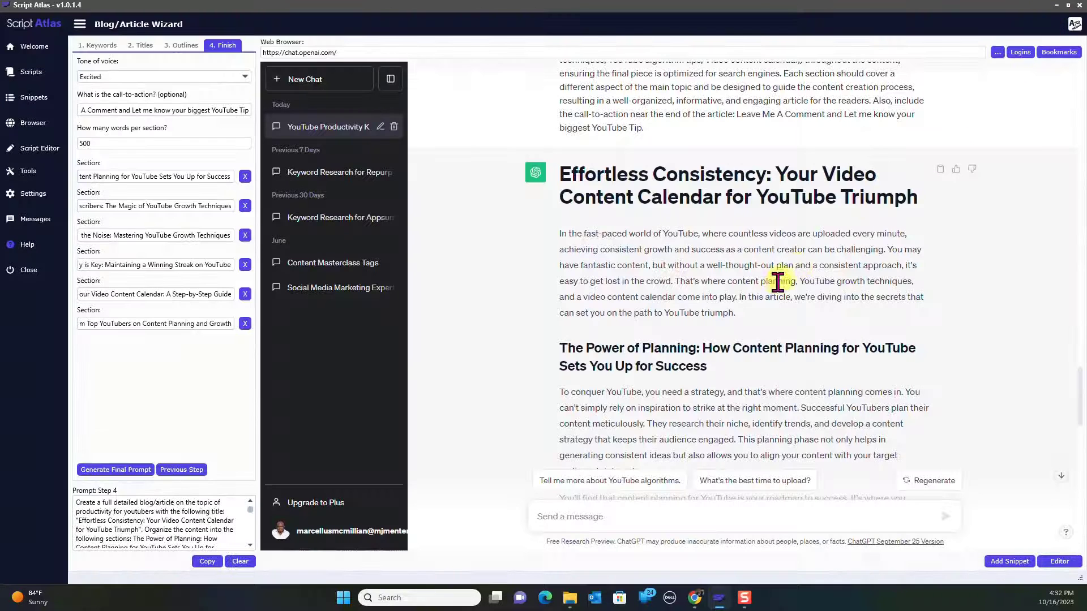
# Step: Copy the formatted article text from its title to the closing call-to-action and paste it into the empty Script Editor
pyautogui.moveTo(562, 173); pyautogui.dragTo(854, 449)
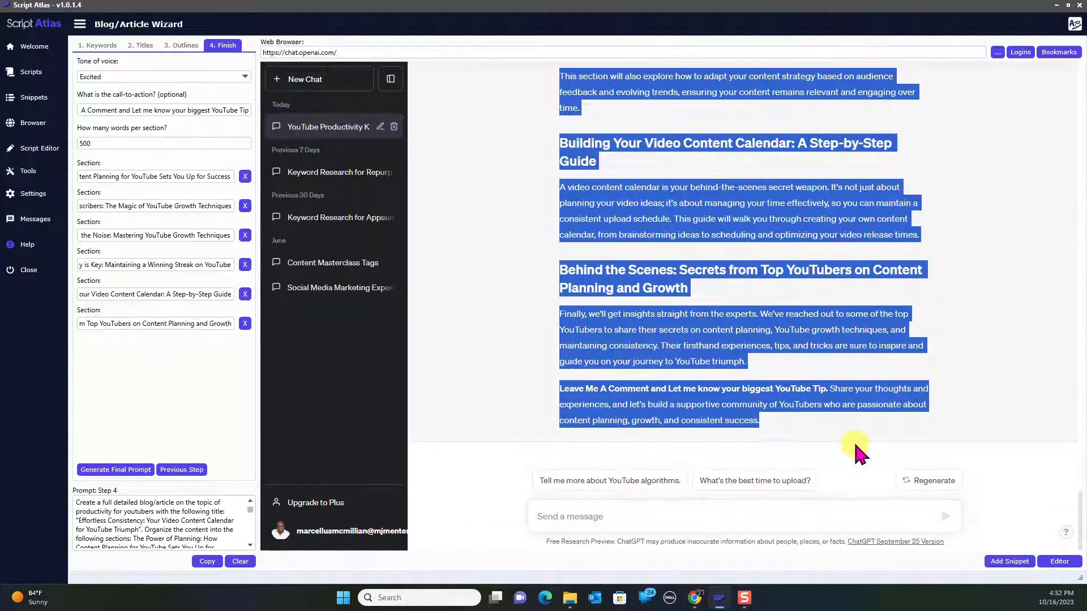
pyautogui.rightClick(728, 228)
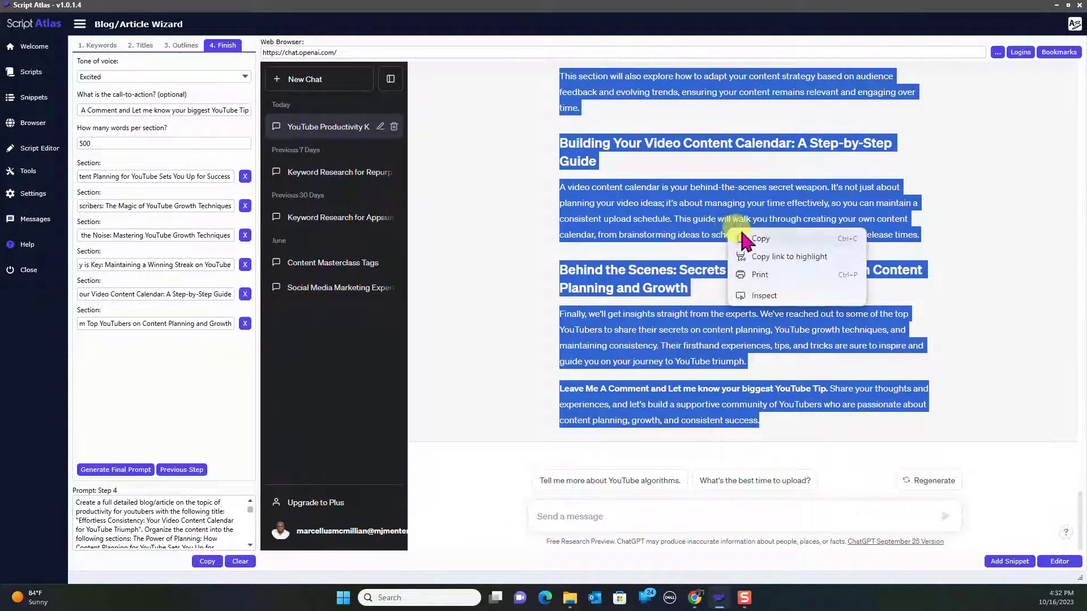
pyautogui.click(743, 238)
pyautogui.click(1068, 564)
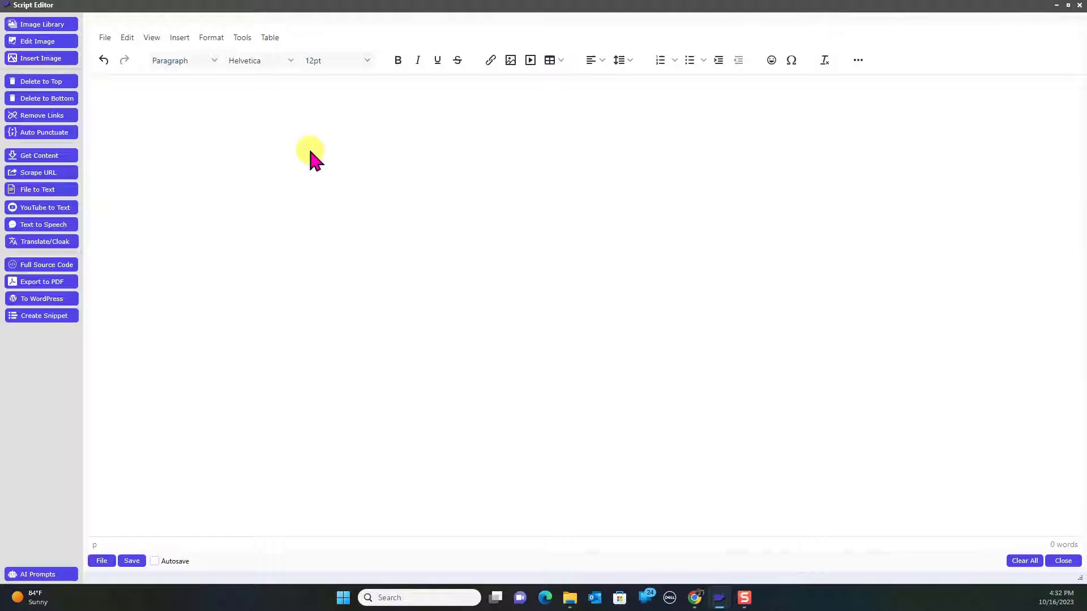
pyautogui.click(310, 152)
pyautogui.hotkey('ctrl', 'v')
pyautogui.scroll(4, 458, 338)
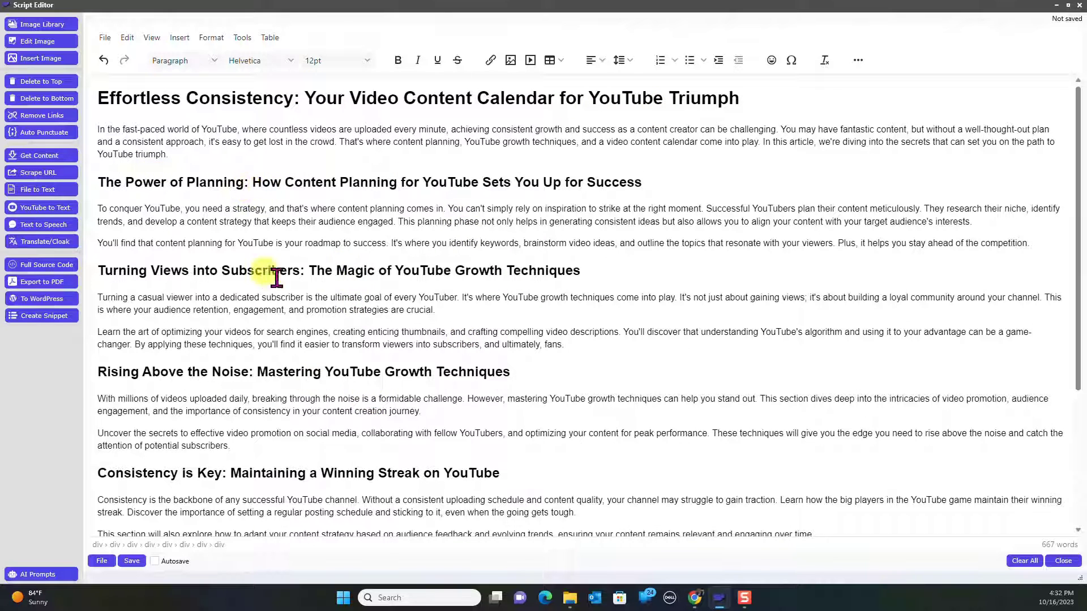
# Step: Review the pasted article's headings, sections, closing call-to-action and word count in the Script Editor
pyautogui.scroll(-3, 283, 284)
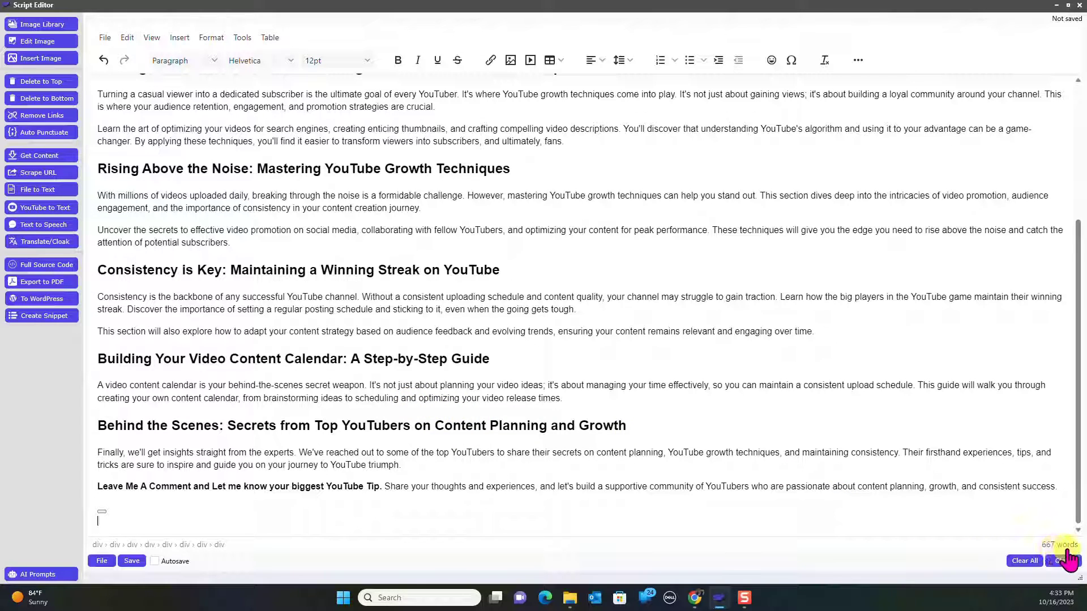
pyautogui.scroll(3, 579, 326)
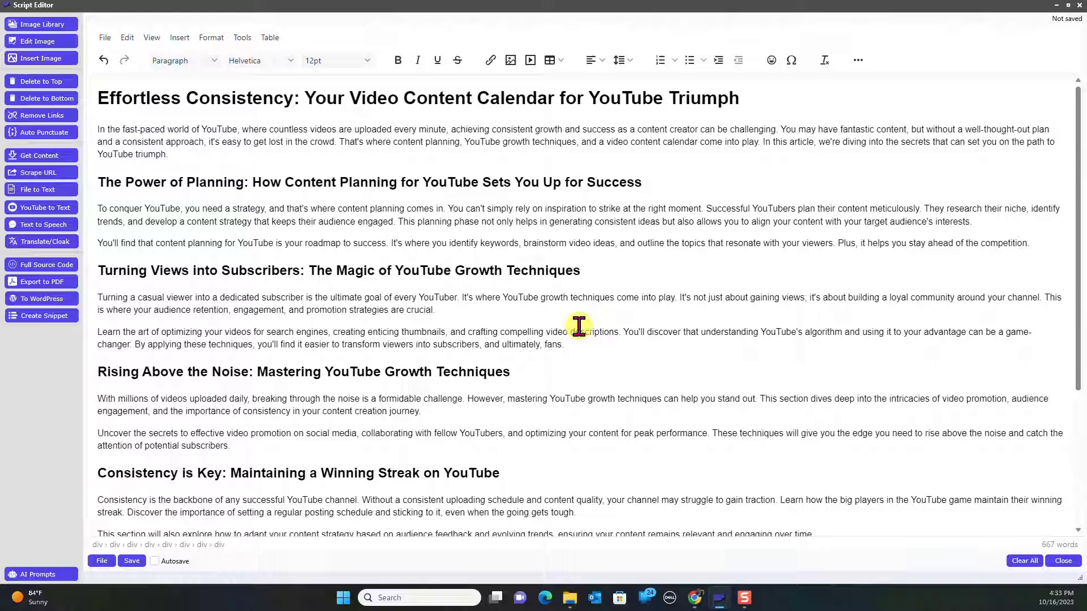
pyautogui.scroll(-3, 579, 326)
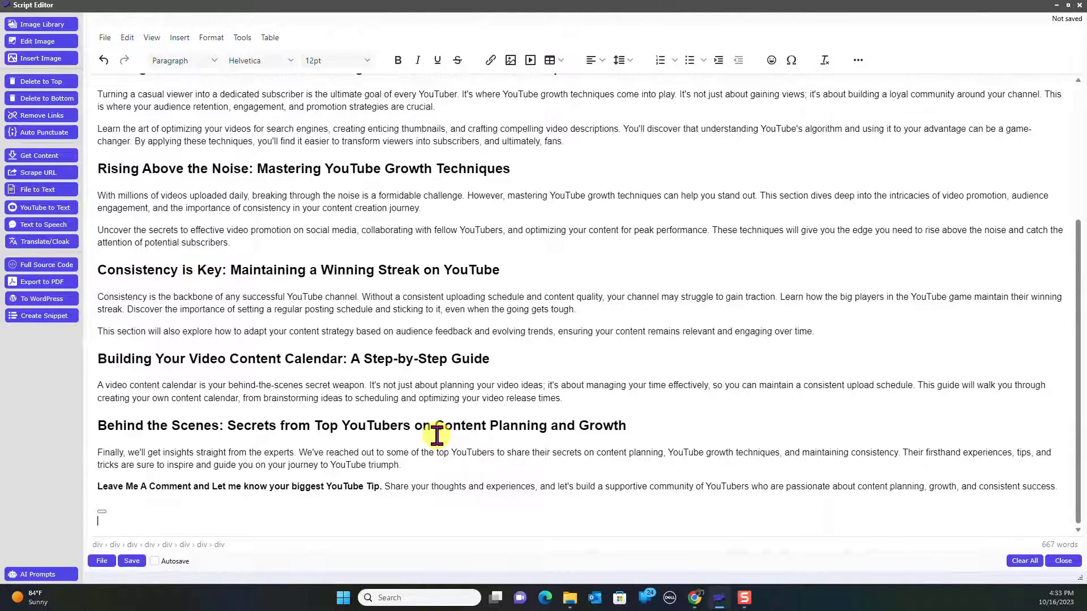
pyautogui.scroll(4, 438, 438)
pyautogui.scroll(-4, 442, 439)
pyautogui.scroll(4, 444, 440)
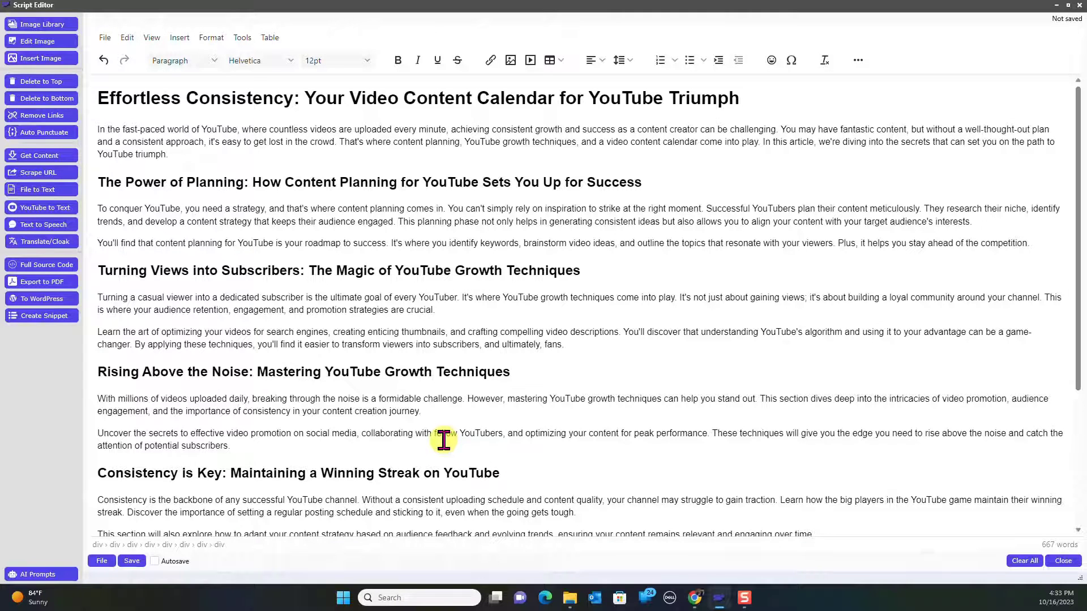
pyautogui.scroll(-4, 444, 441)
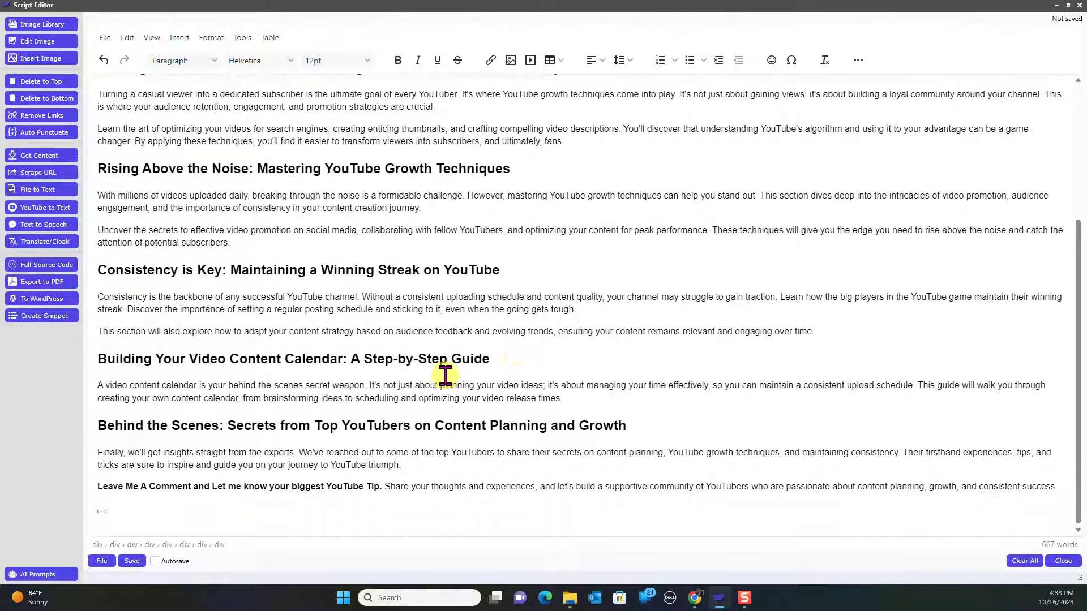
pyautogui.scroll(4, 446, 376)
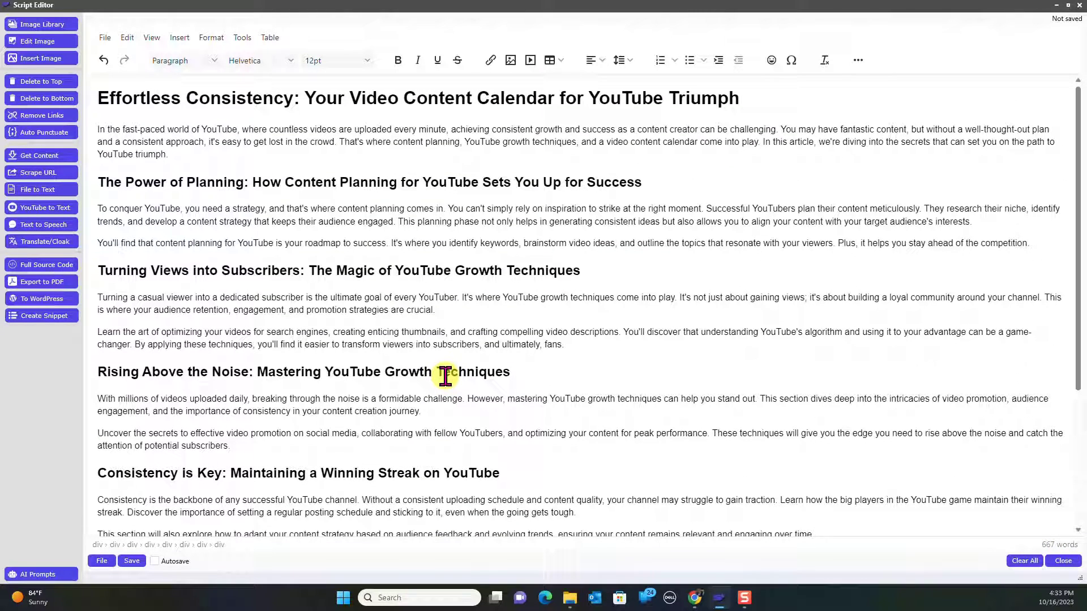
pyautogui.scroll(-4, 446, 375)
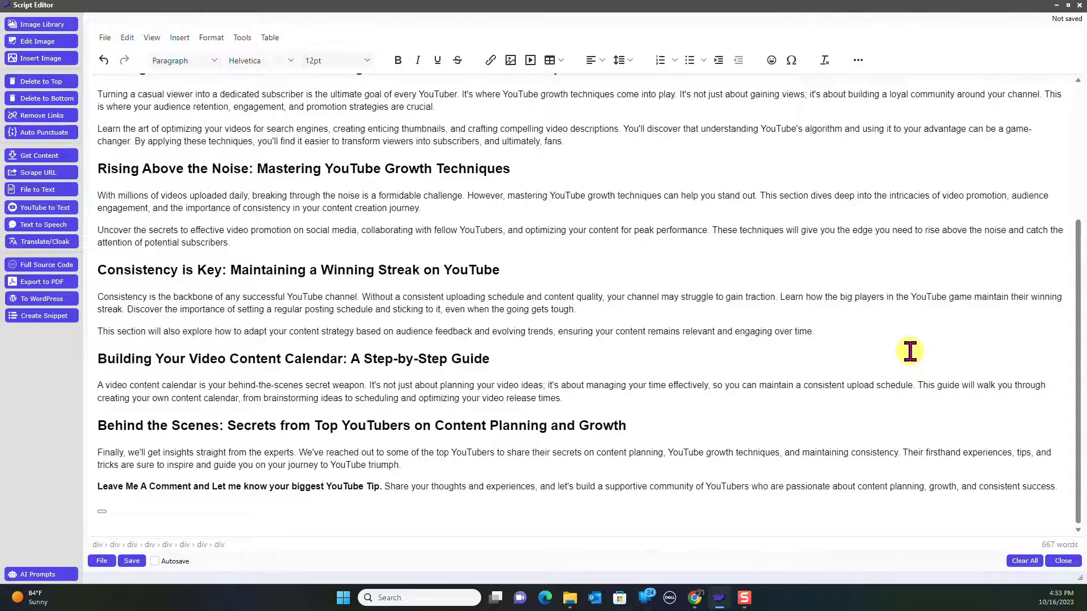
pyautogui.scroll(5, 910, 351)
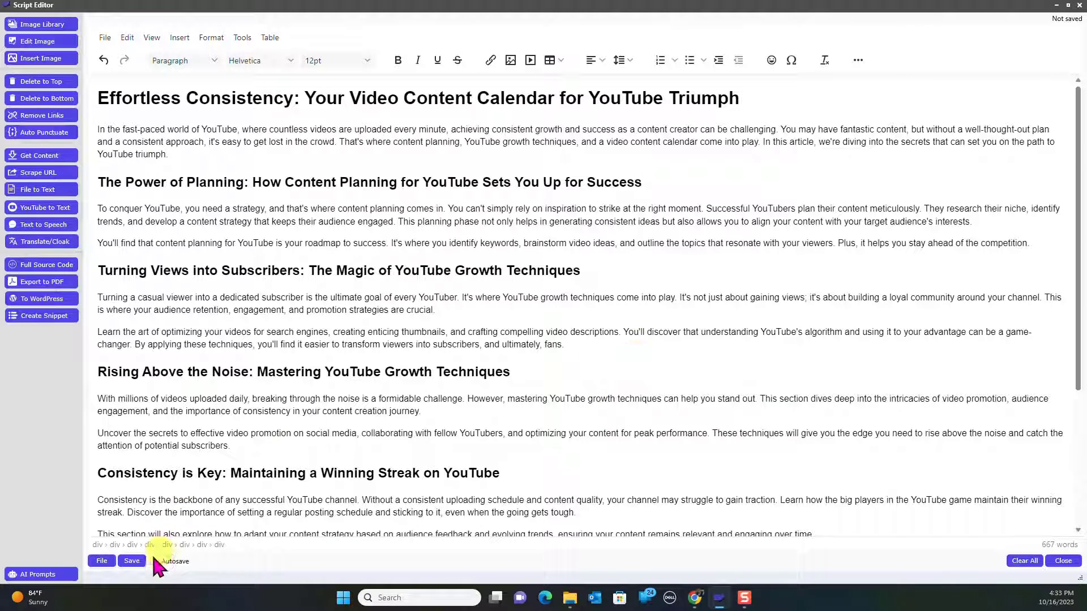
pyautogui.click(132, 562)
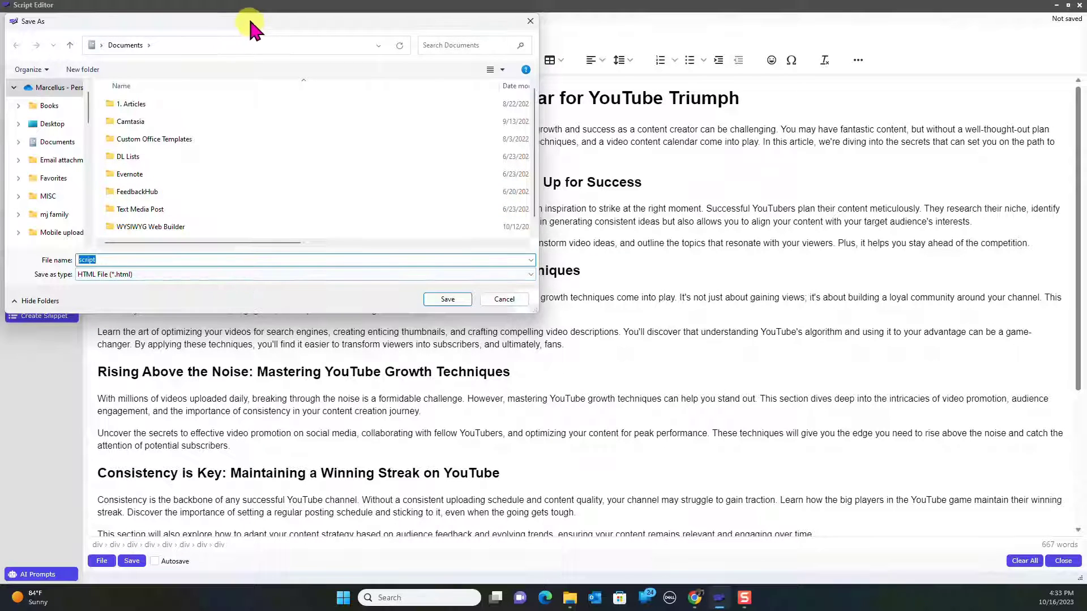
pyautogui.moveTo(252, 21); pyautogui.dragTo(476, 132)
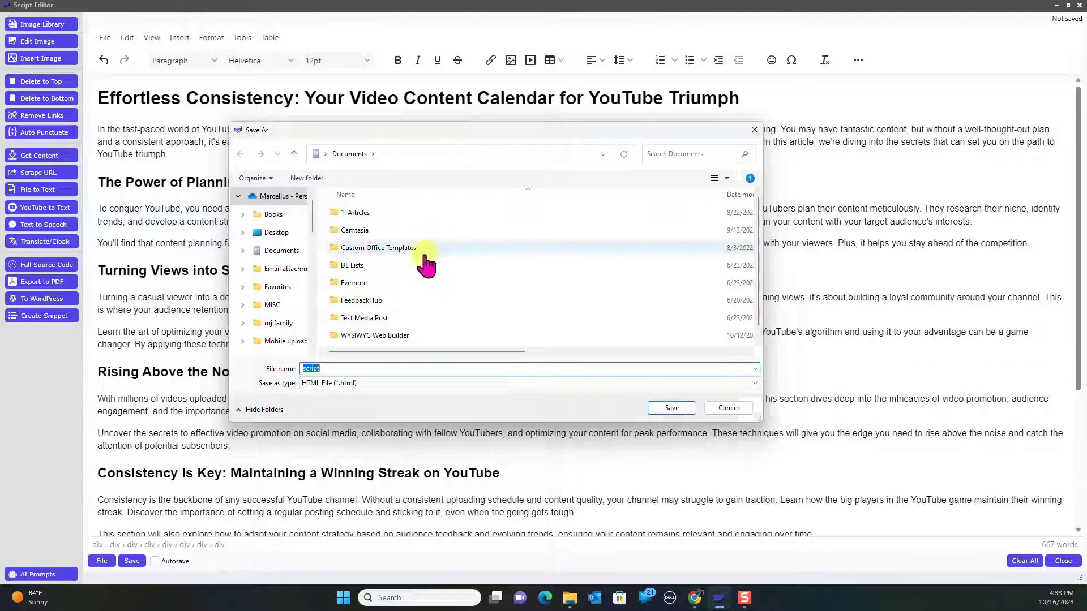
pyautogui.scroll(-1, 423, 261)
pyautogui.scroll(-8, 304, 277)
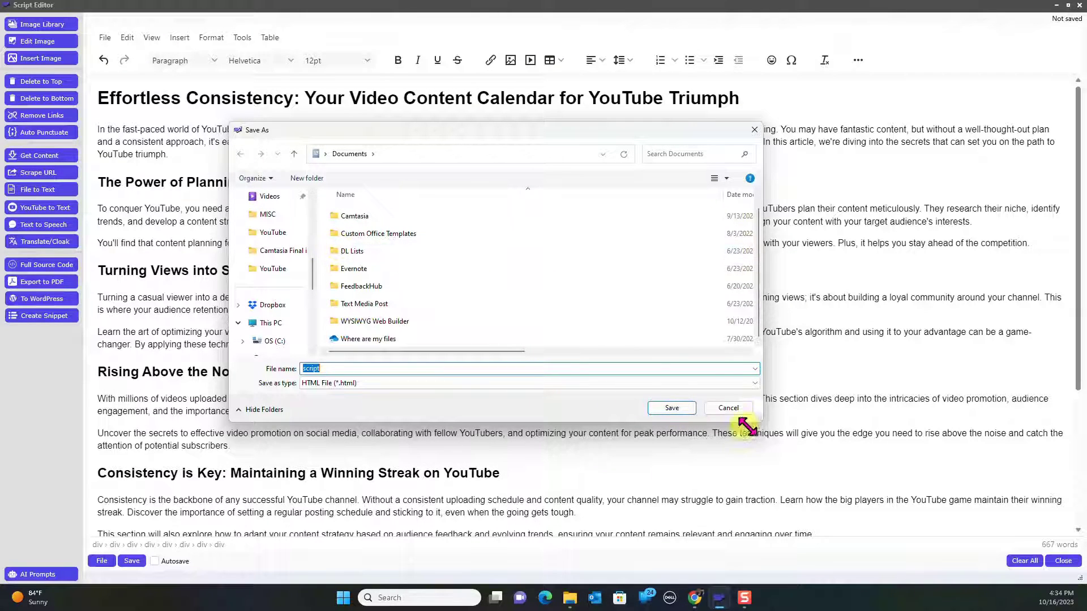
pyautogui.click(725, 407)
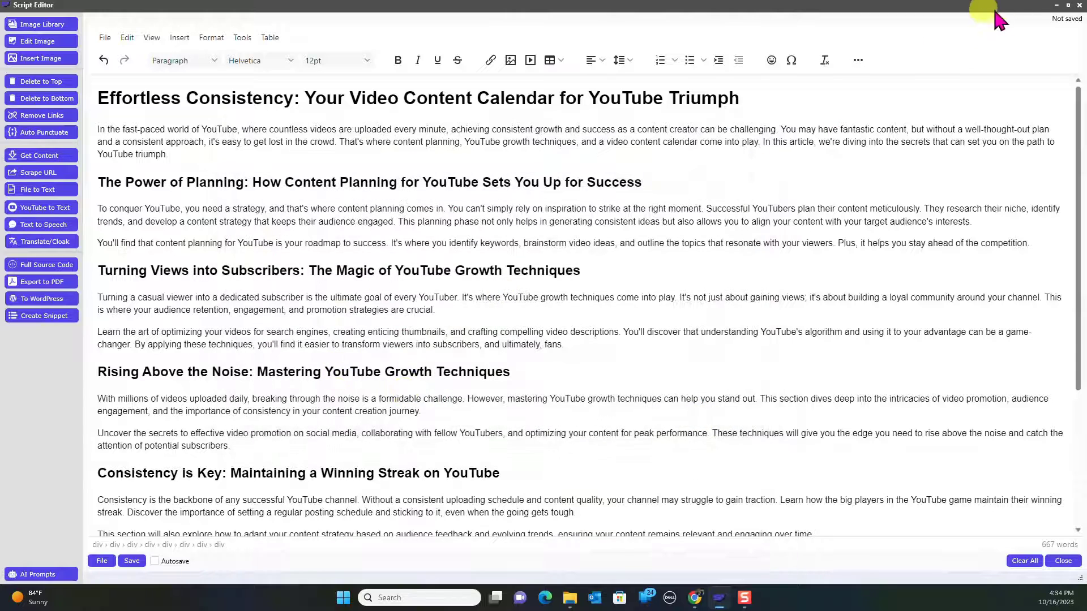
# Step: Look back through the prompts and answers in the ChatGPT conversation, and return to the article in the Script Editor
pyautogui.click(1057, 5)
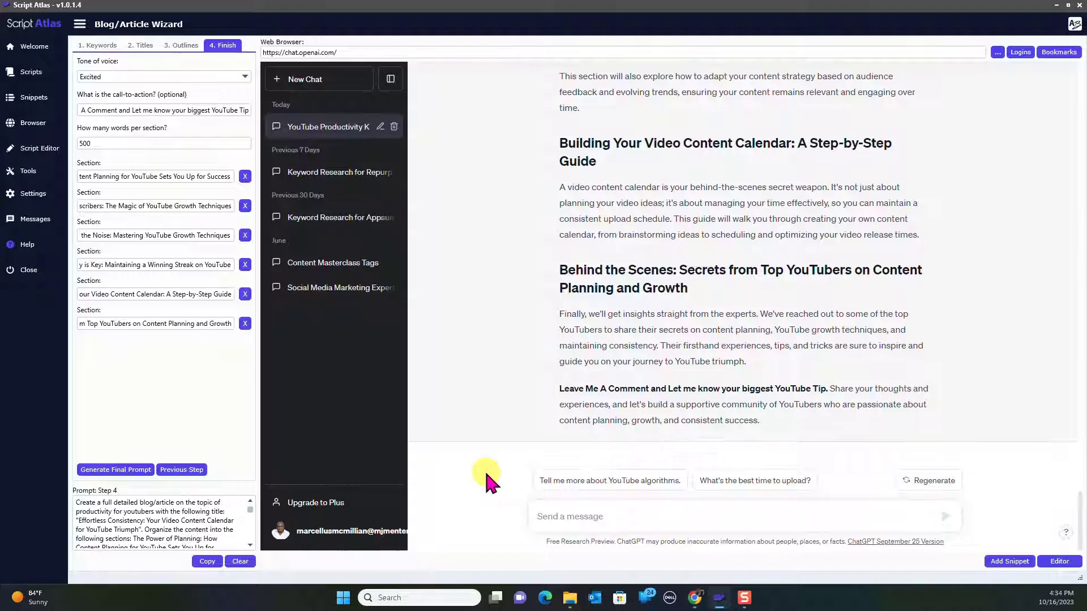
pyautogui.scroll(15, 568, 464)
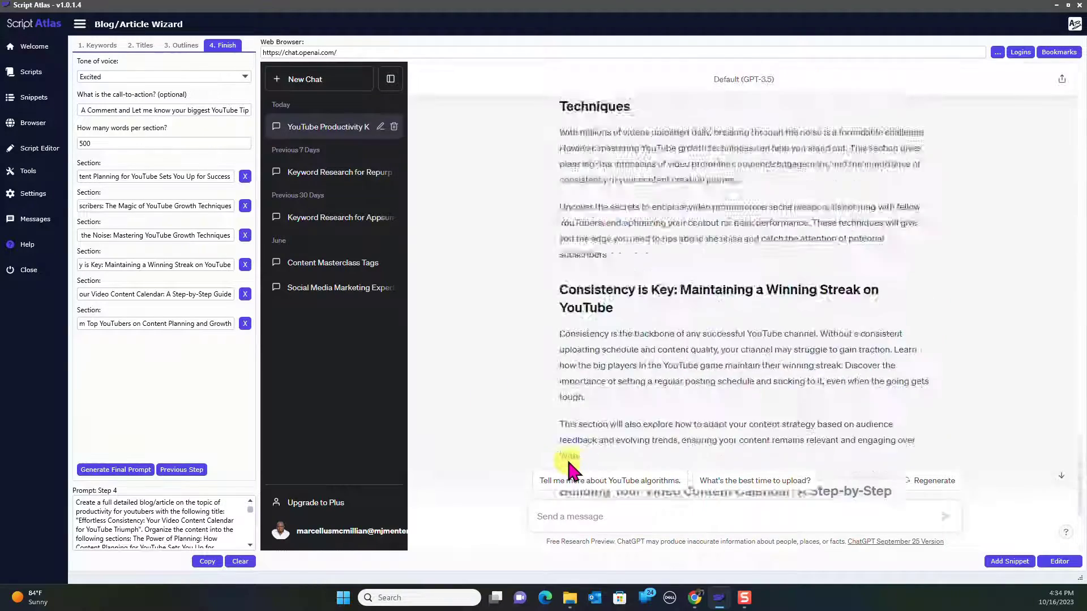
pyautogui.scroll(5, 568, 467)
pyautogui.scroll(-15, 570, 461)
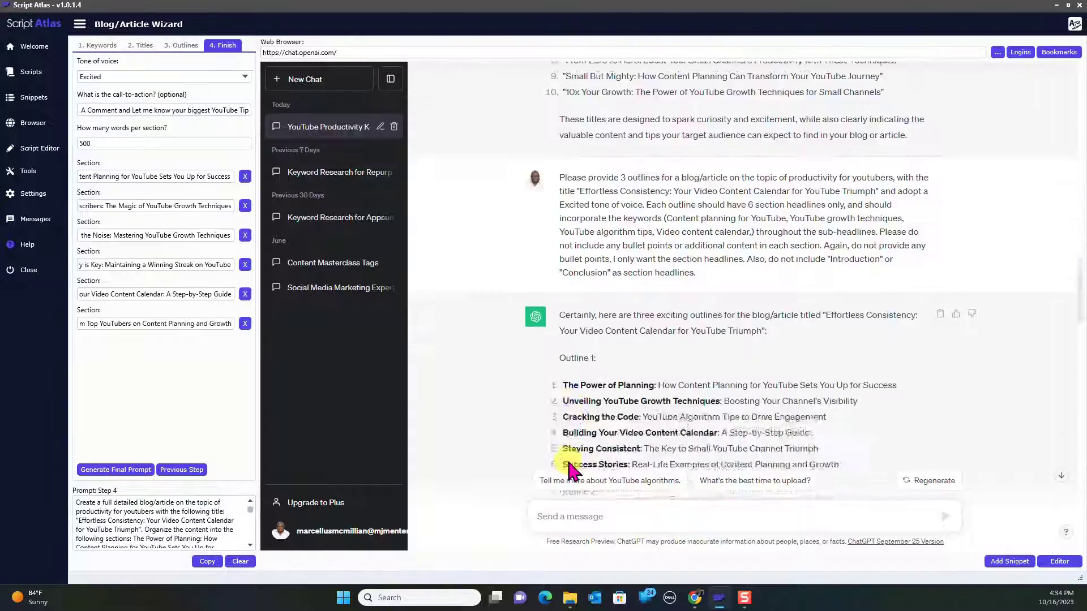
pyautogui.click(1060, 560)
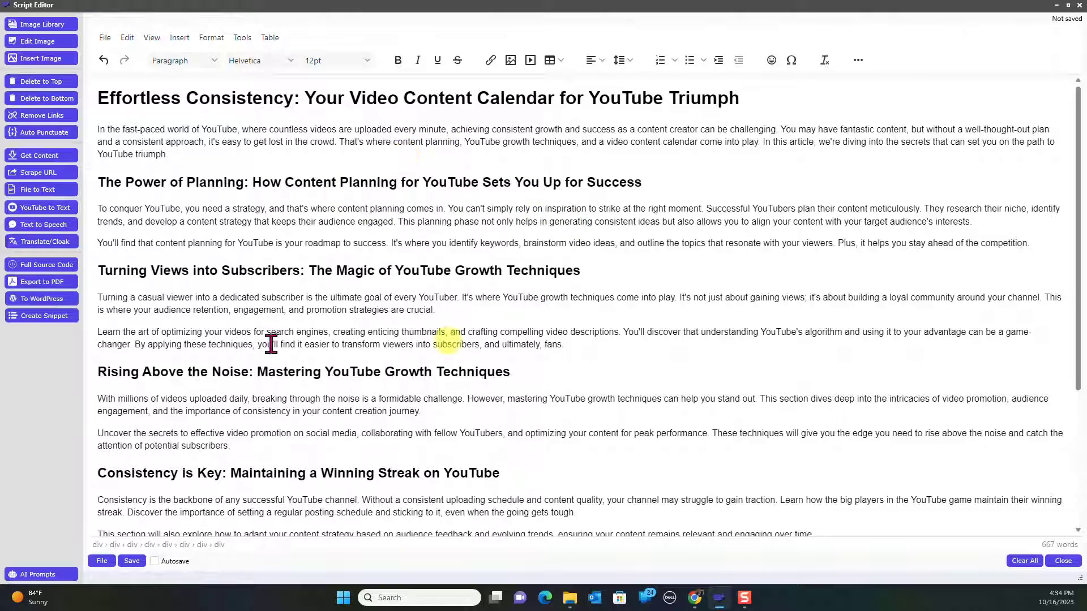
pyautogui.scroll(-4, 543, 287)
pyautogui.scroll(4, 541, 300)
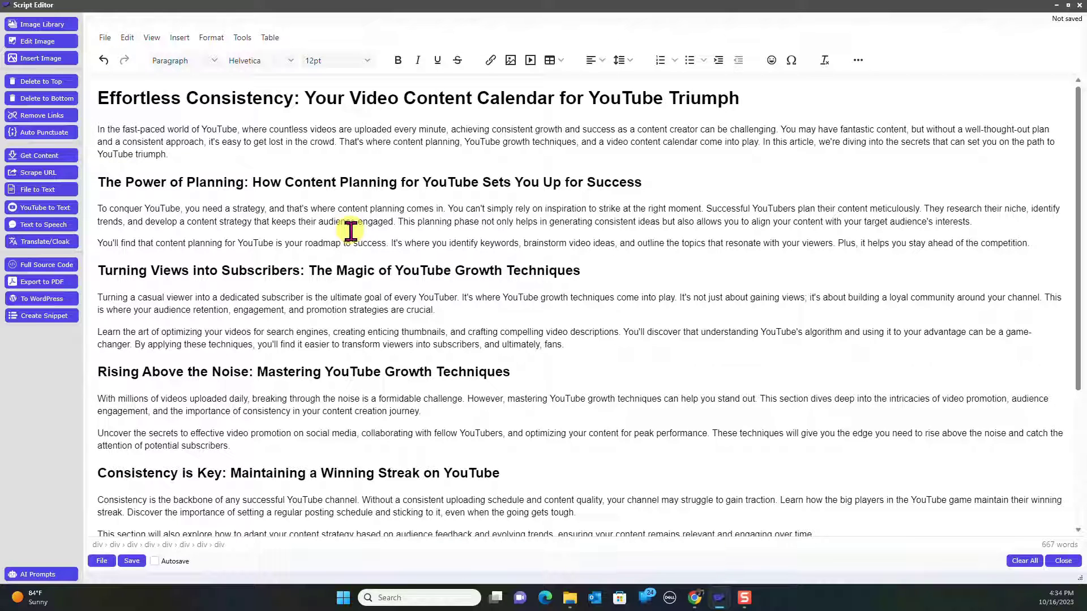
# Step: Examine the article's HTML source code, including its opening div tags and heading tags, and close it without saving
pyautogui.click(859, 60)
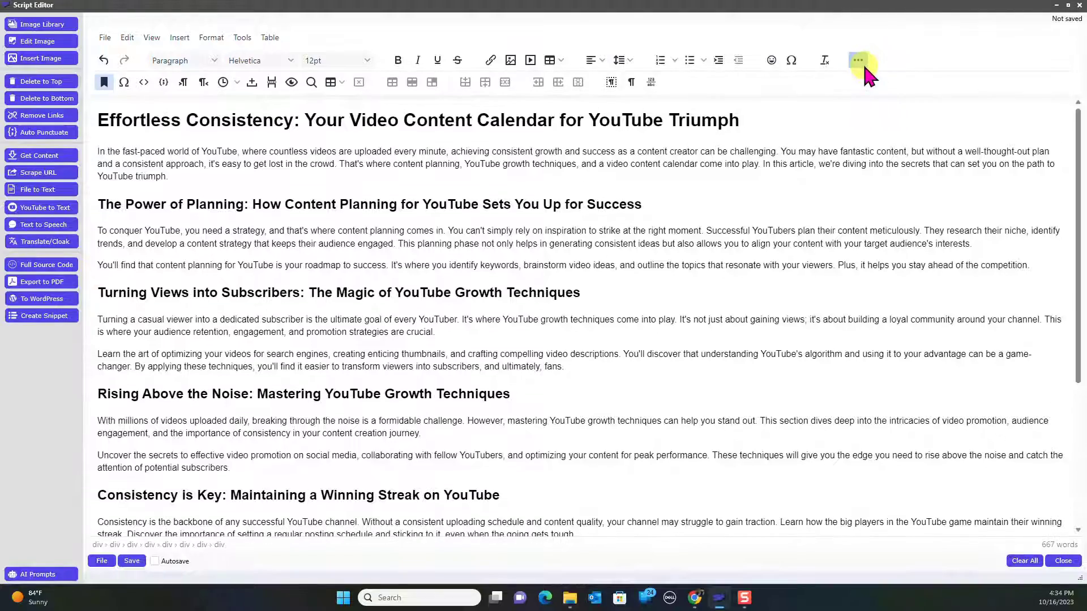
pyautogui.click(143, 82)
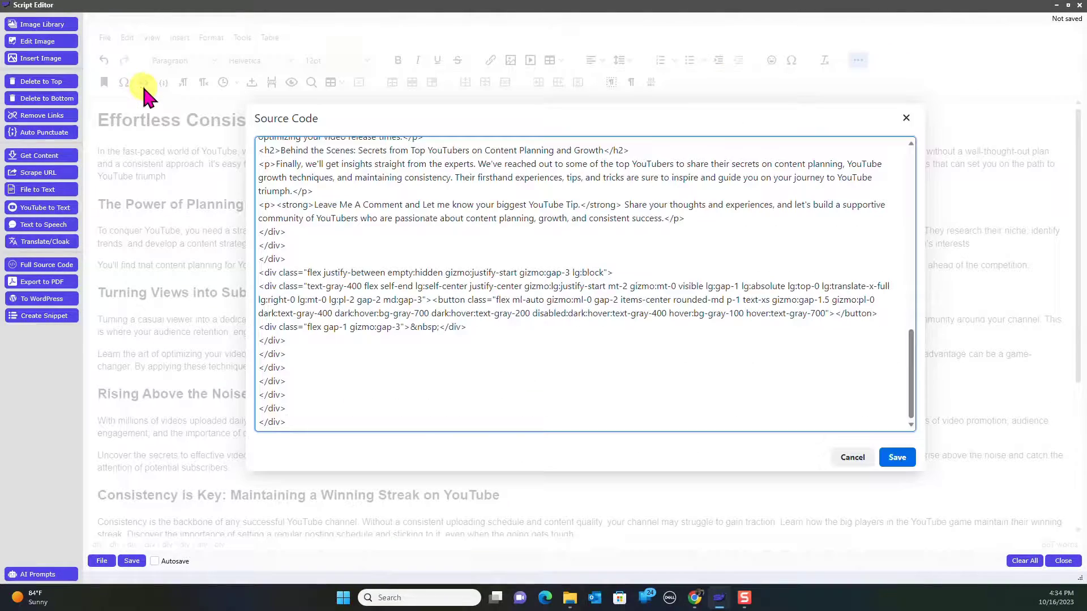
pyautogui.scroll(10, 321, 393)
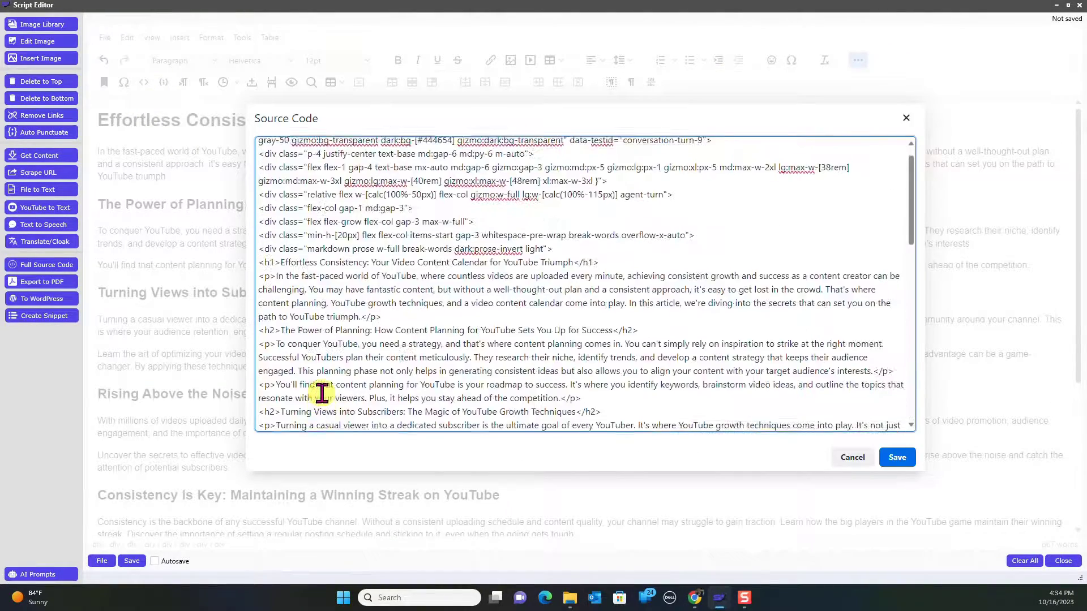
pyautogui.scroll(1, 322, 393)
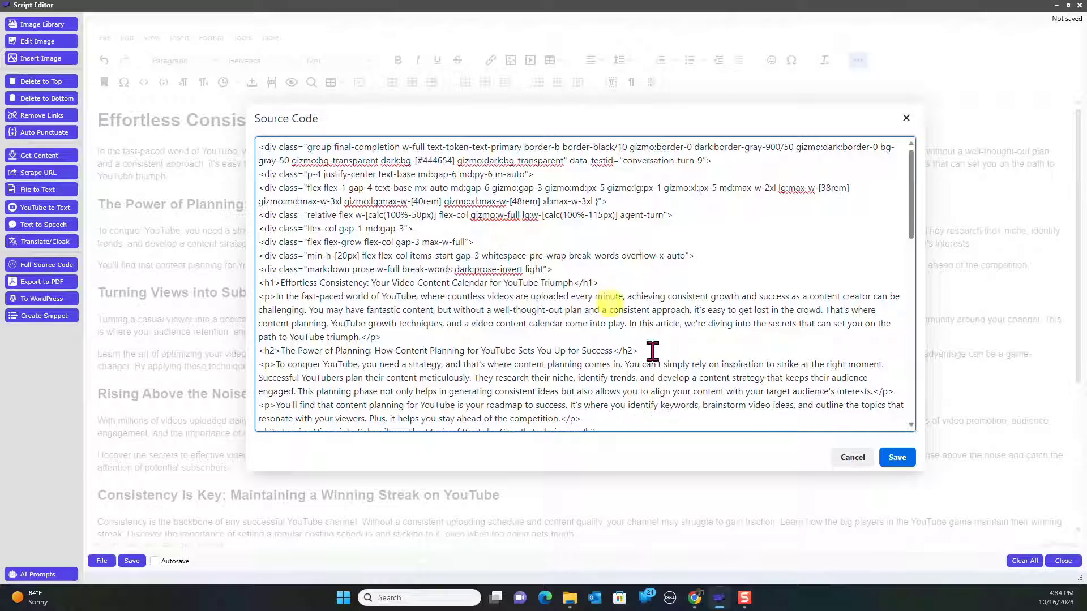
pyautogui.click(850, 458)
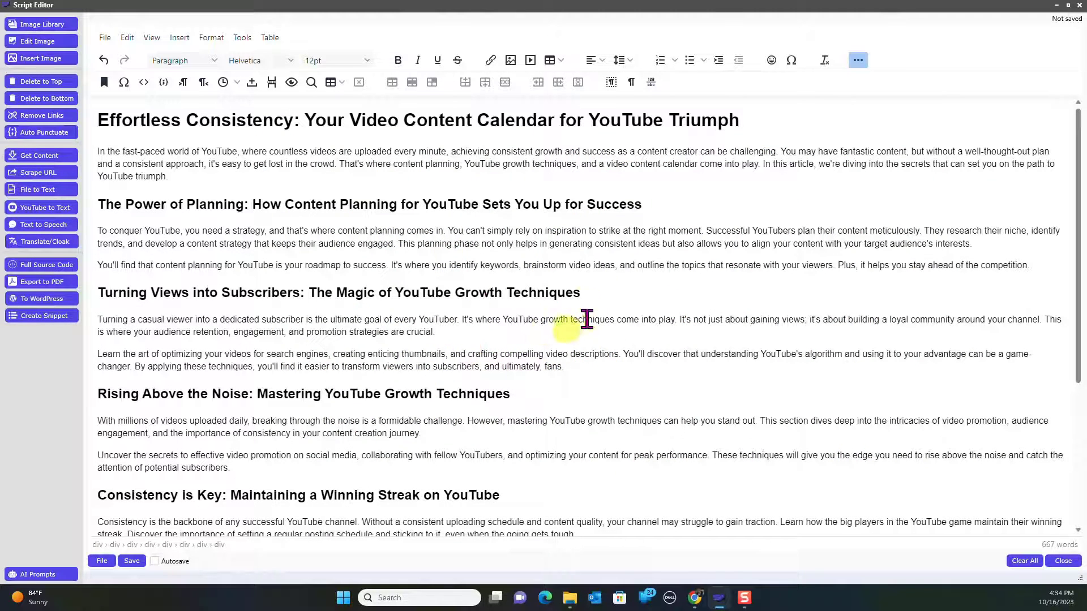